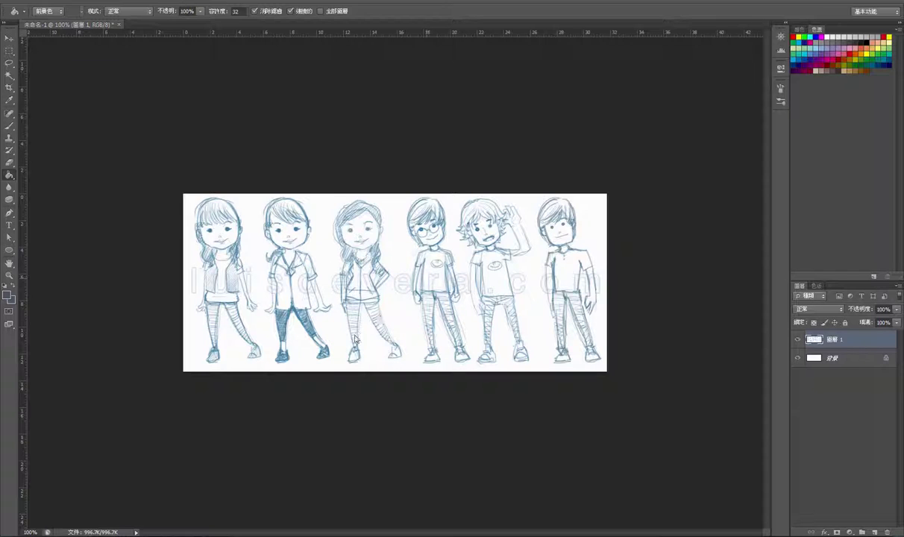
Switch to the browser and look through the character design image results for reference drawings
{"action": "key", "text": "alt+Tab"}
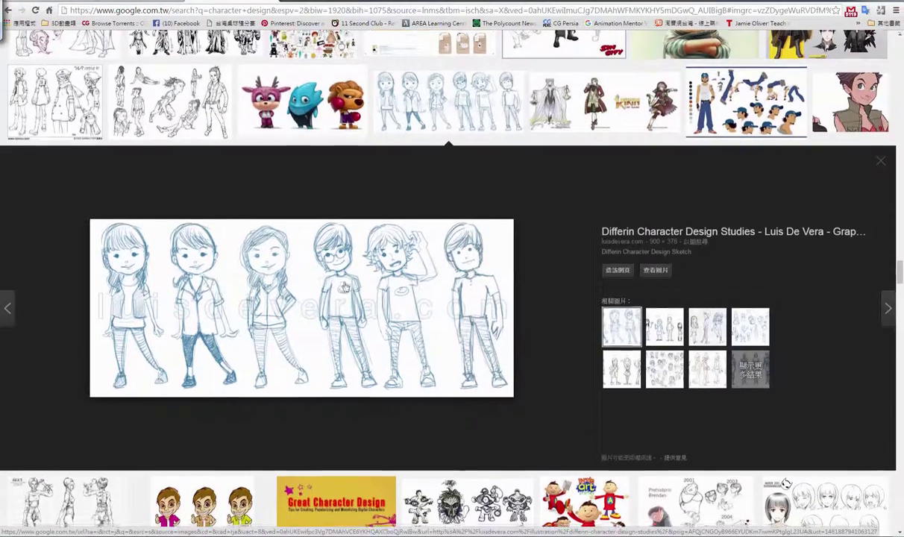
{"action": "scroll", "coordinate": [346, 288], "scroll_direction": "down", "scroll_amount": 4}
{"action": "scroll", "coordinate": [344, 289], "scroll_direction": "down", "scroll_amount": 4}
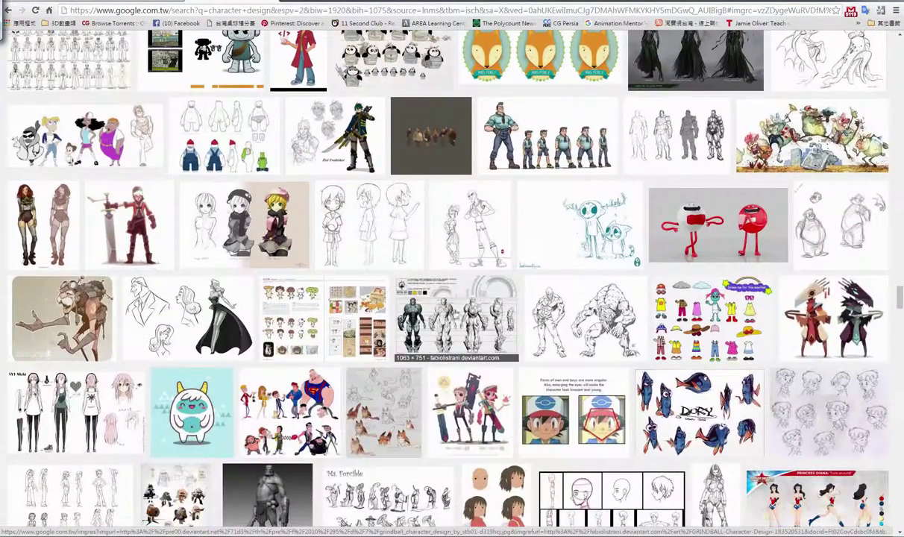
{"action": "scroll", "coordinate": [629, 320], "scroll_direction": "down", "scroll_amount": 2}
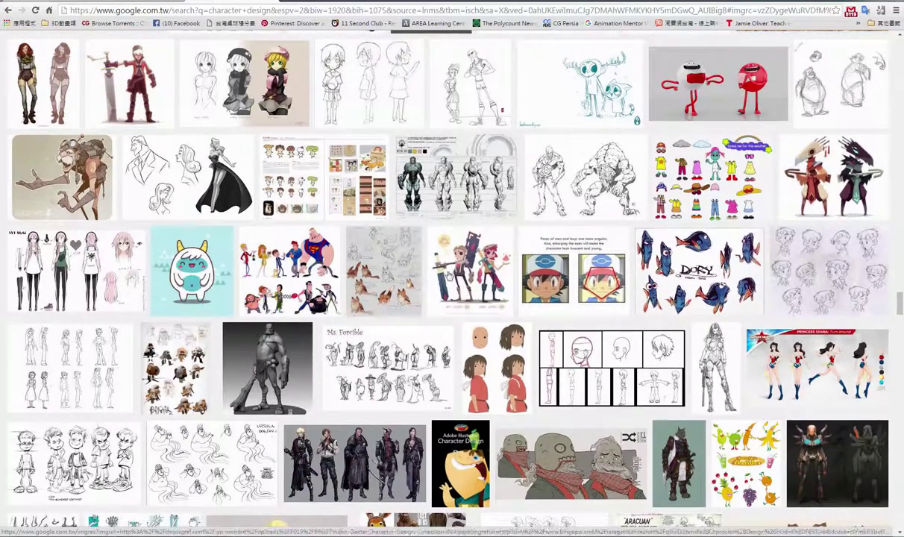
{"action": "scroll", "coordinate": [628, 319], "scroll_direction": "up", "scroll_amount": 2}
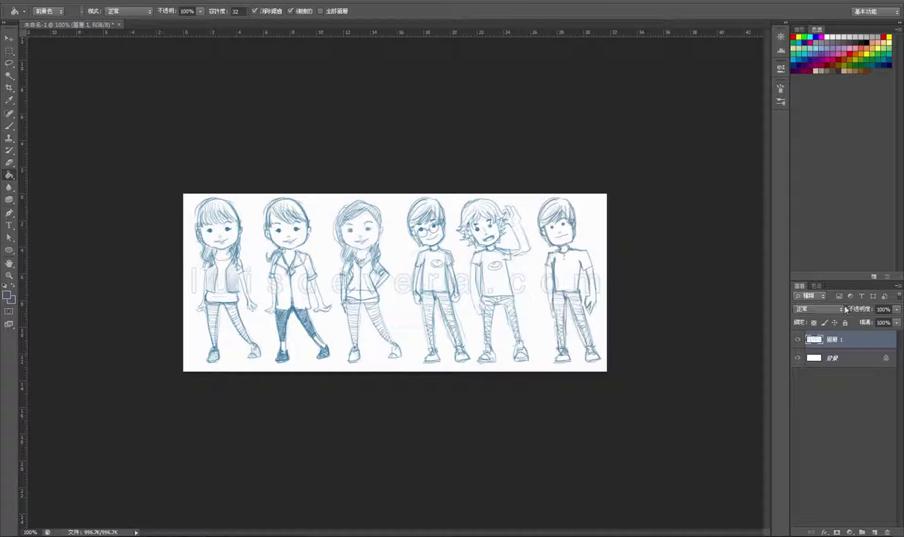
Add a new layer above the character sketch layer, keeping the default settings
{"action": "left_click", "coordinate": [899, 286]}
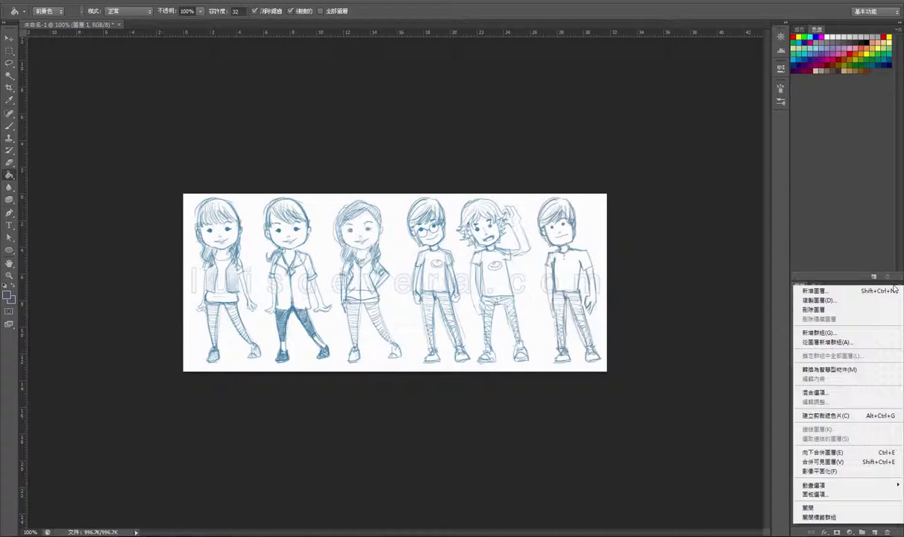
{"action": "left_click", "coordinate": [817, 291]}
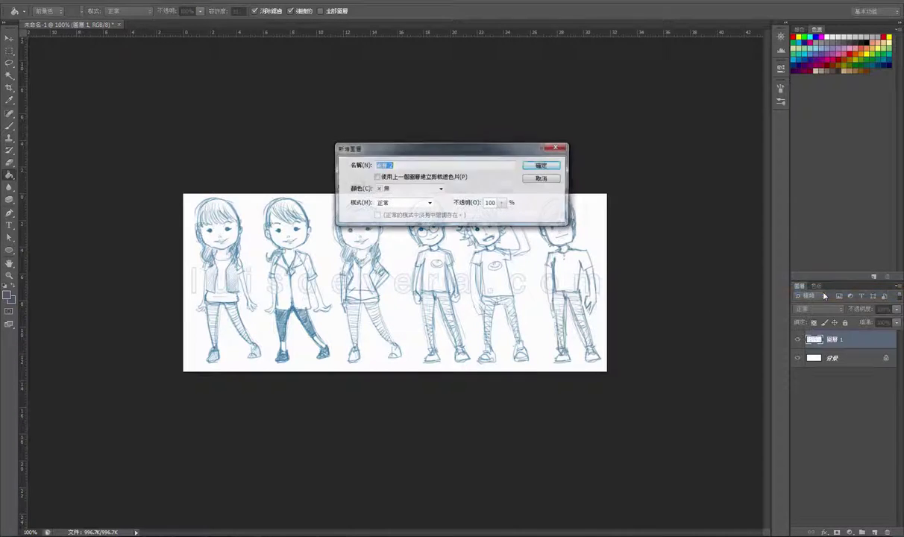
{"action": "left_click", "coordinate": [543, 167]}
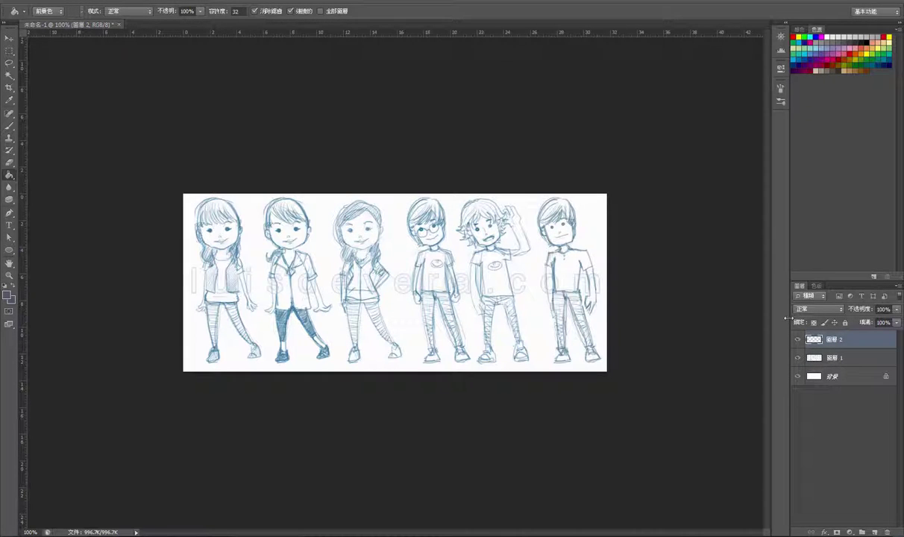
Resize the image proportionally to a height of 600 pixels
{"action": "left_click", "coordinate": [84, 1]}
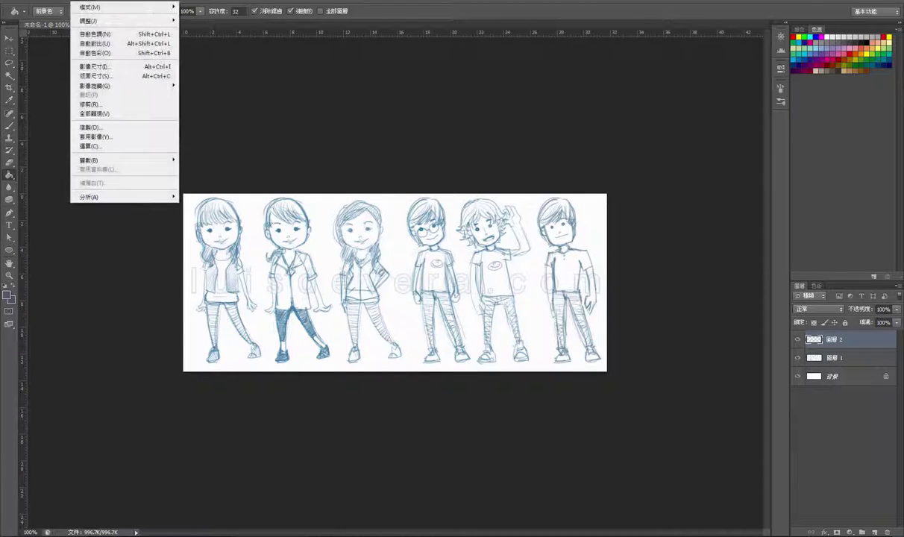
{"action": "left_click", "coordinate": [95, 67]}
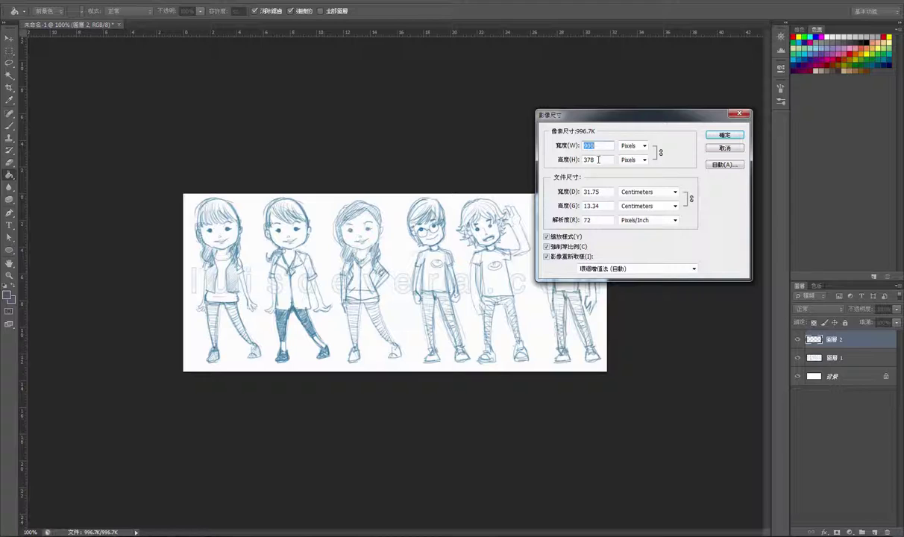
{"action": "left_click_drag", "start_coordinate": [603, 159], "coordinate": [580, 155]}
{"action": "type", "text": "600"}
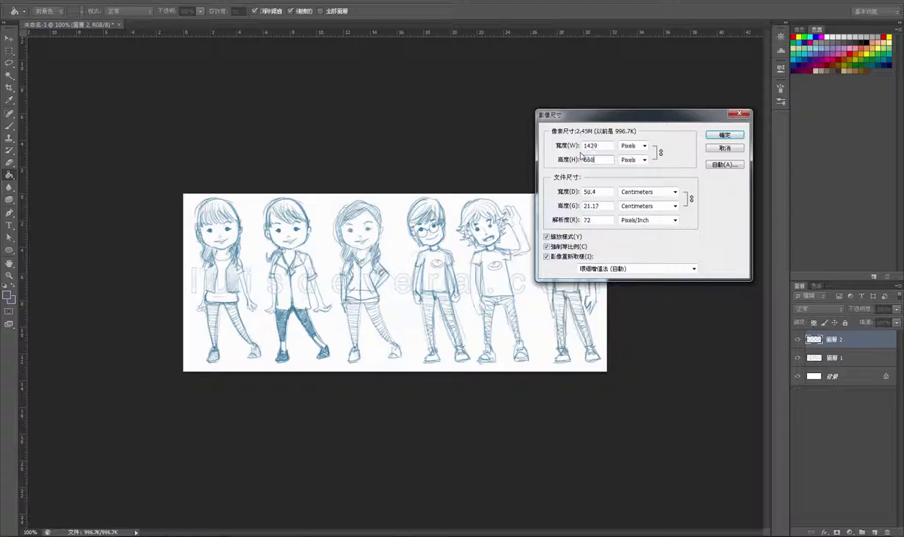
{"action": "left_click", "coordinate": [721, 135]}
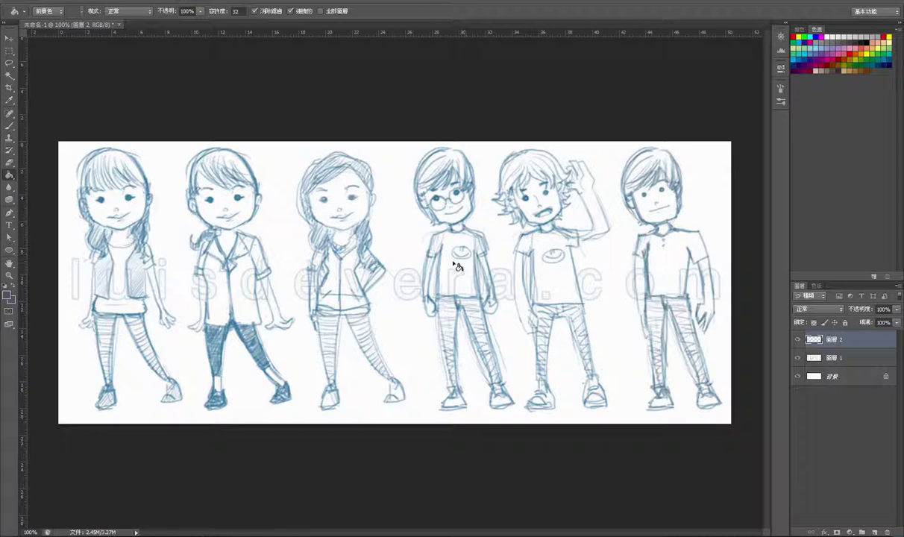
Set up the Brush tool with a hard round tip and 100% opacity
{"action": "left_click", "coordinate": [10, 126]}
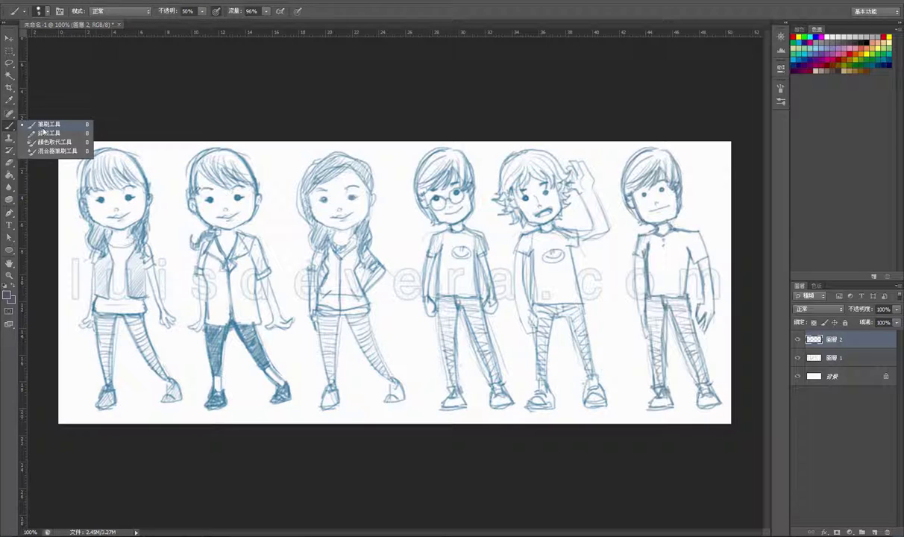
{"action": "left_click_drag", "start_coordinate": [43, 132], "coordinate": [48, 123]}
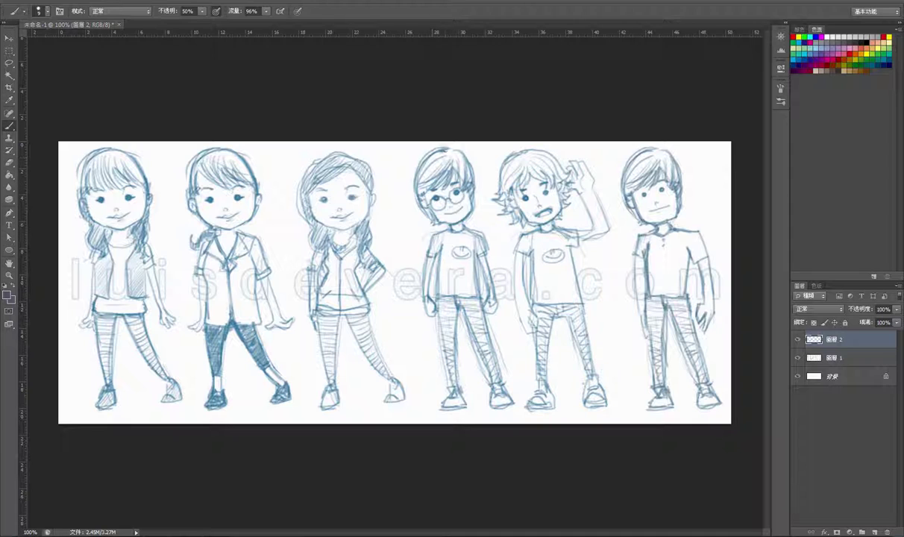
{"action": "left_click_drag", "start_coordinate": [444, 149], "coordinate": [423, 178]}
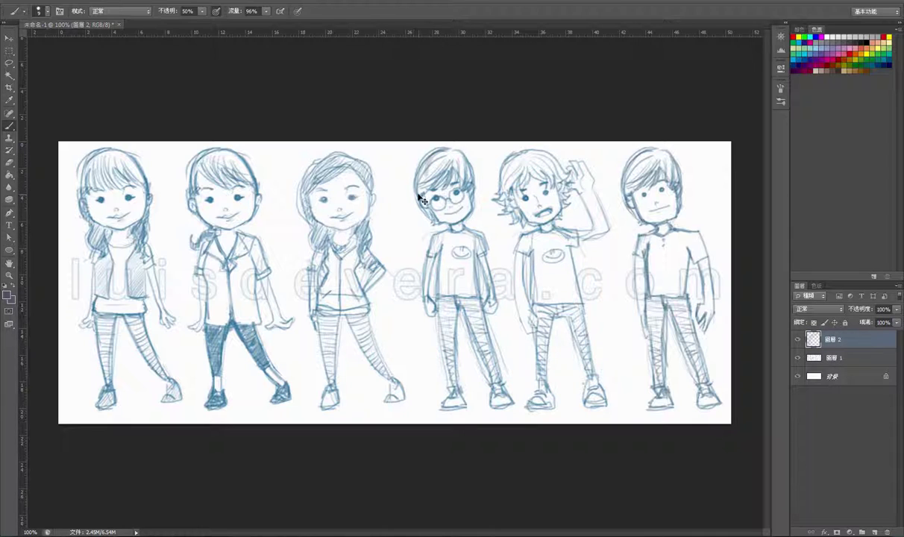
{"action": "key", "text": "ctrl+z"}
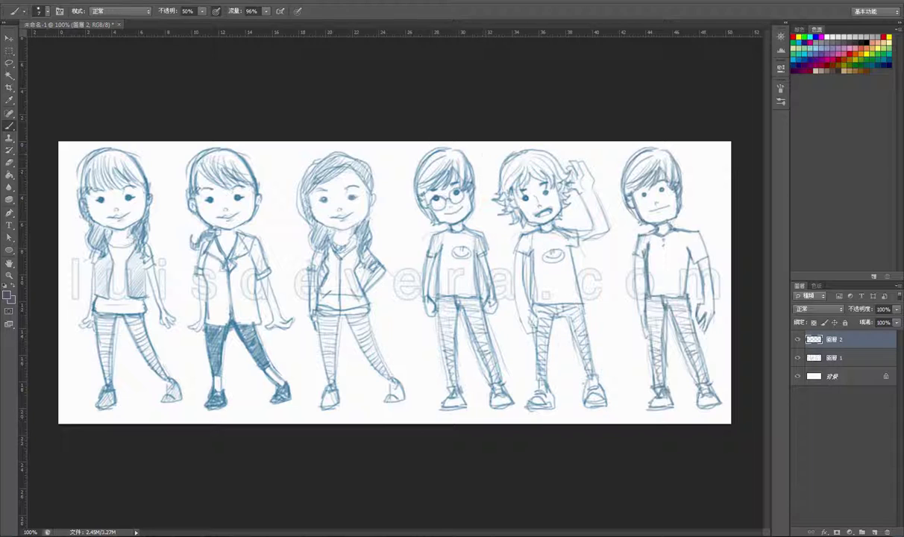
{"action": "left_click", "coordinate": [45, 12]}
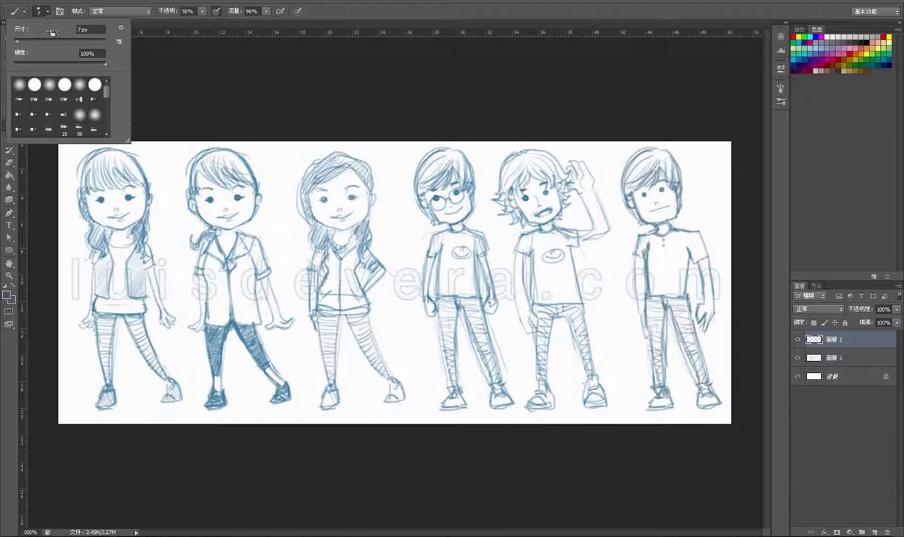
{"action": "left_click", "coordinate": [33, 85]}
{"action": "left_click", "coordinate": [317, 4]}
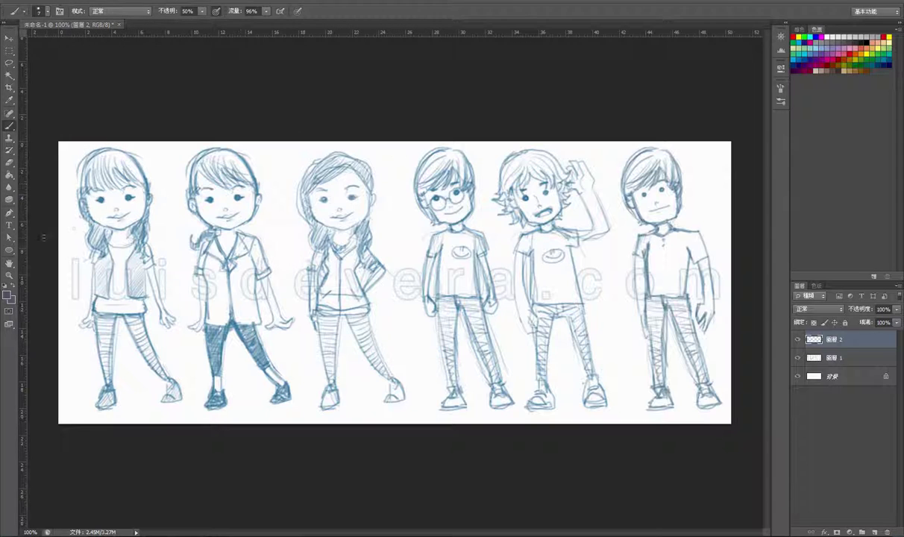
{"action": "left_click", "coordinate": [200, 13]}
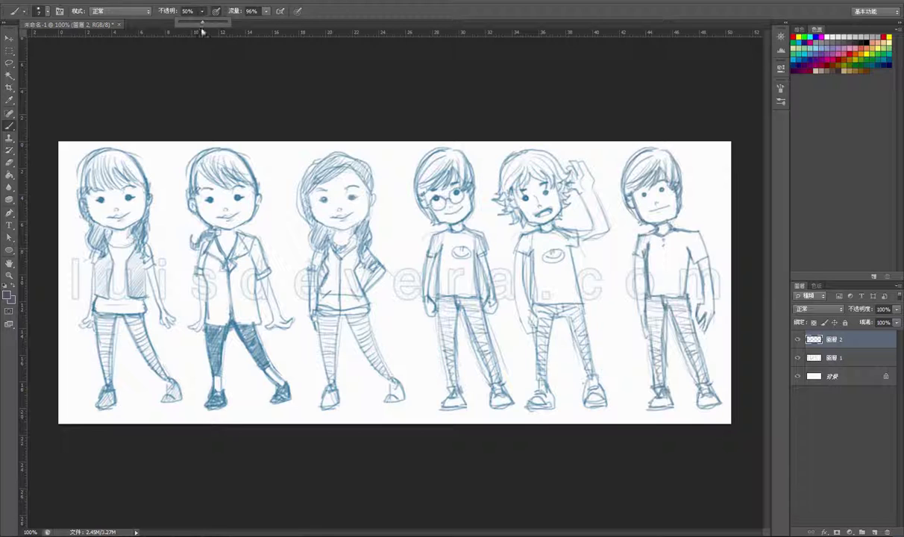
{"action": "left_click_drag", "start_coordinate": [201, 22], "coordinate": [230, 25]}
Set the foreground colour to near-black 0b0b0c and return to the Brush tool
{"action": "left_click", "coordinate": [9, 297]}
{"action": "left_click", "coordinate": [316, 197]}
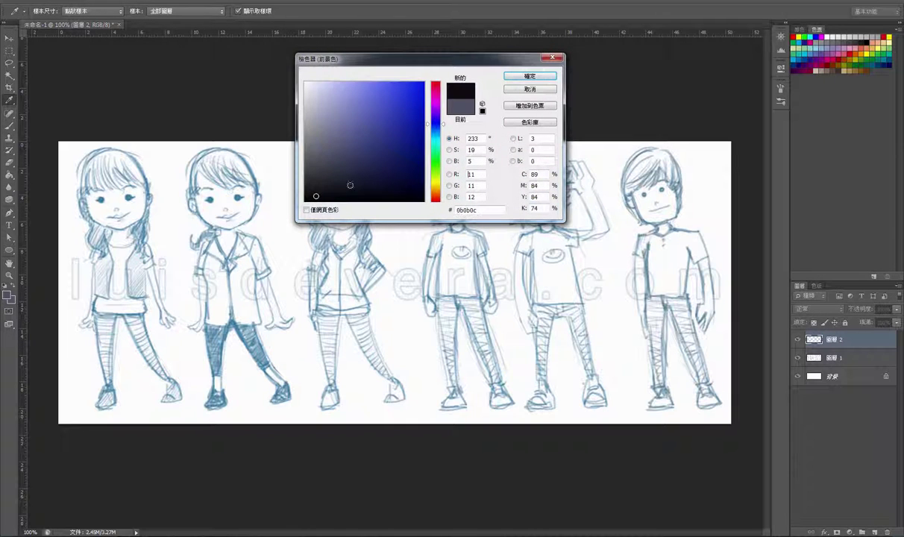
{"action": "left_click", "coordinate": [526, 77]}
{"action": "key", "text": "b"}
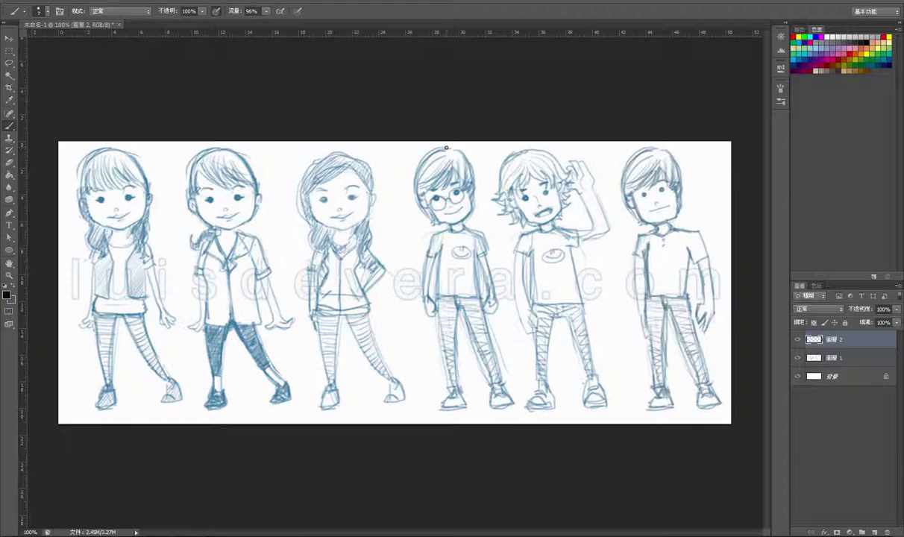
Draw a vertical centre line through the boy with glasses and trace a thick oval outline around his head
{"action": "left_click_drag", "start_coordinate": [447, 147], "coordinate": [455, 328]}
{"action": "left_click_drag", "start_coordinate": [455, 377], "coordinate": [459, 422]}
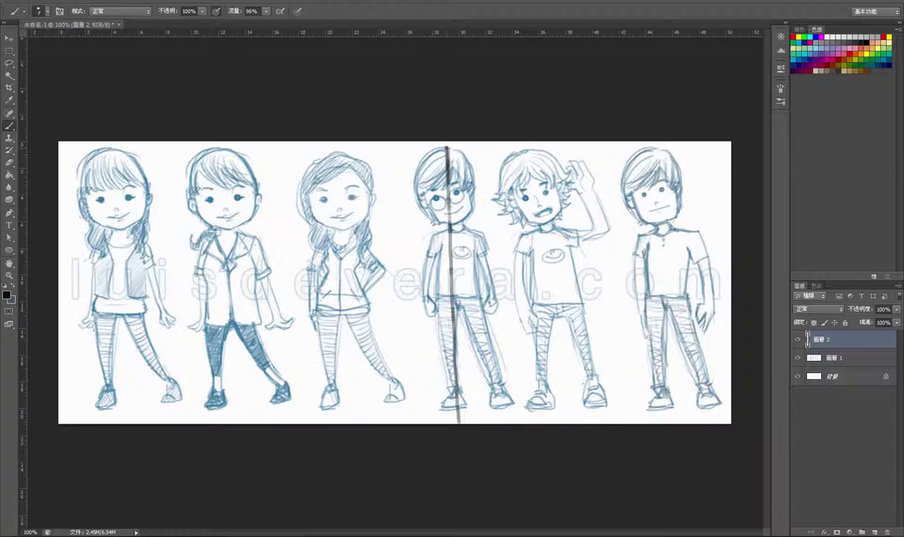
{"action": "mouse_move", "coordinate": [446, 147]}
{"action": "left_mouse_down"}
{"action": "mouse_move", "coordinate": [417, 187]}
{"action": "mouse_move", "coordinate": [421, 217]}
{"action": "mouse_move", "coordinate": [450, 228]}
{"action": "left_mouse_up"}
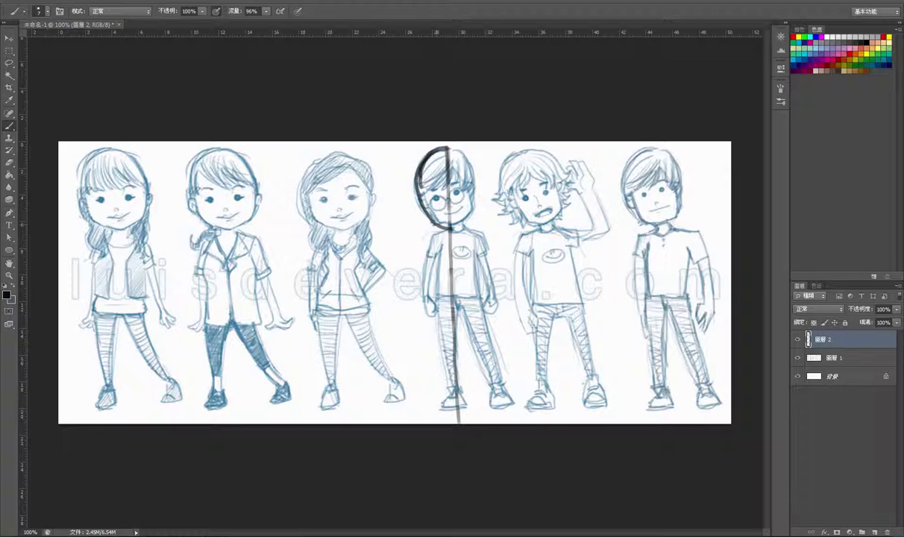
{"action": "mouse_move", "coordinate": [416, 166]}
{"action": "left_mouse_down"}
{"action": "mouse_move", "coordinate": [471, 155]}
{"action": "mouse_move", "coordinate": [479, 173]}
{"action": "mouse_move", "coordinate": [474, 208]}
{"action": "mouse_move", "coordinate": [454, 227]}
{"action": "left_mouse_up"}
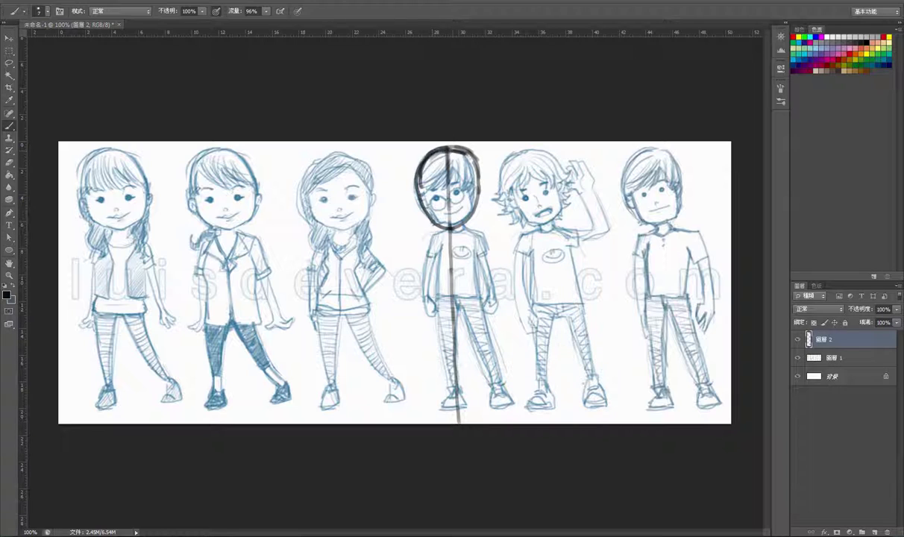
{"action": "mouse_move", "coordinate": [423, 170]}
{"action": "left_mouse_down"}
{"action": "mouse_move", "coordinate": [419, 200]}
{"action": "mouse_move", "coordinate": [450, 225]}
{"action": "left_mouse_up"}
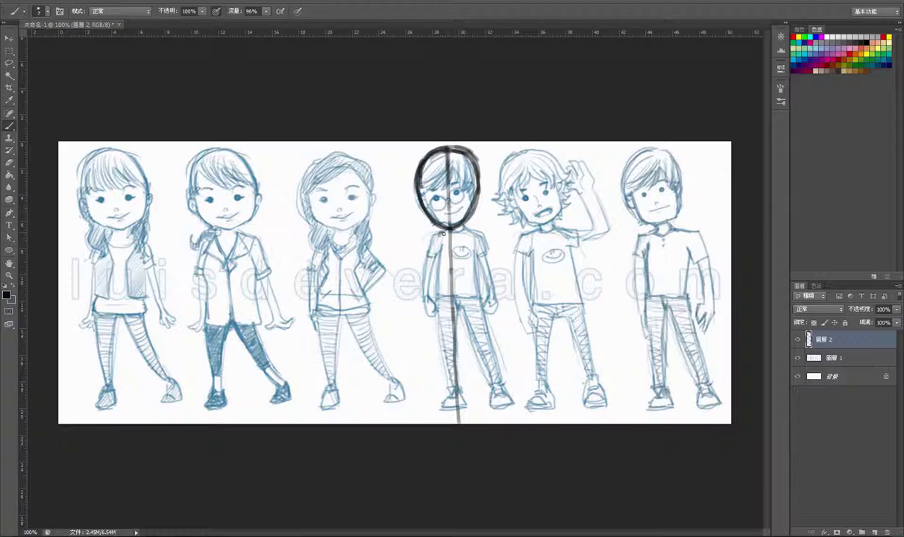
Outline the torso, leg and shoe on the half of the boy left of the centre line
{"action": "mouse_move", "coordinate": [431, 239]}
{"action": "left_mouse_down"}
{"action": "mouse_move", "coordinate": [449, 229]}
{"action": "mouse_move", "coordinate": [433, 251]}
{"action": "mouse_move", "coordinate": [430, 284]}
{"action": "mouse_move", "coordinate": [454, 298]}
{"action": "left_mouse_up"}
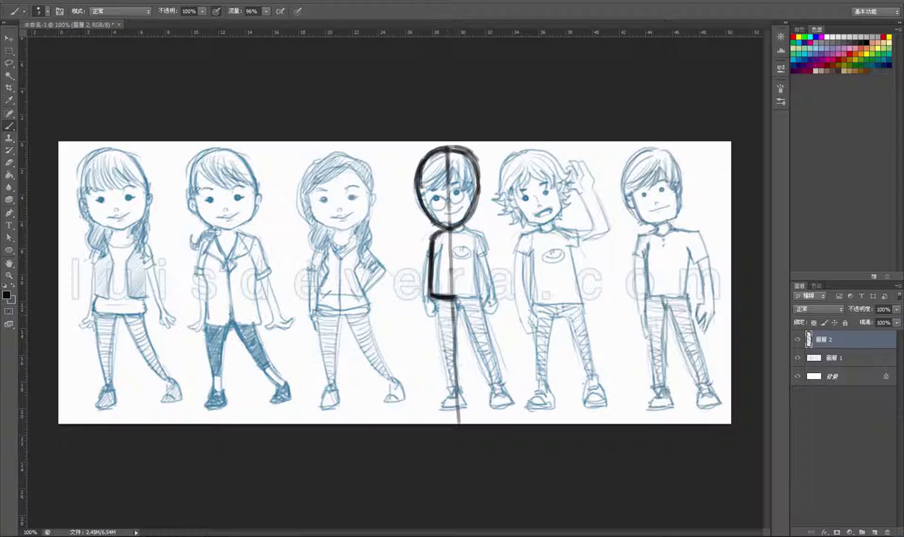
{"action": "mouse_move", "coordinate": [434, 302]}
{"action": "left_mouse_down"}
{"action": "mouse_move", "coordinate": [446, 393]}
{"action": "mouse_move", "coordinate": [427, 414]}
{"action": "mouse_move", "coordinate": [457, 410]}
{"action": "mouse_move", "coordinate": [423, 411]}
{"action": "left_mouse_up"}
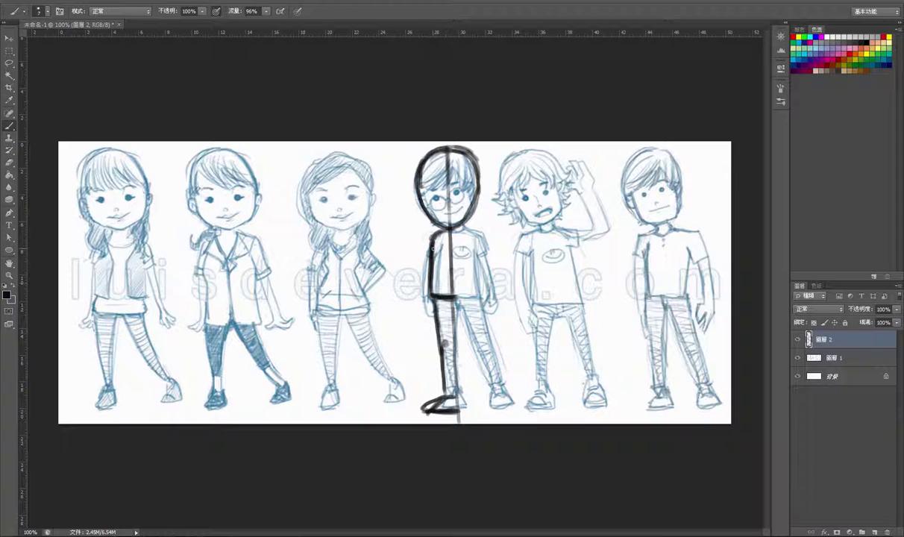
{"action": "left_click_drag", "start_coordinate": [433, 236], "coordinate": [434, 294]}
Draw a straight arm stretched out horizontally from the shoulder of the outlined half, using two parallel lines
{"action": "mouse_move", "coordinate": [399, 238]}
{"action": "left_mouse_down"}
{"action": "mouse_move", "coordinate": [386, 238]}
{"action": "mouse_move", "coordinate": [409, 237]}
{"action": "left_mouse_up"}
{"action": "mouse_move", "coordinate": [436, 236]}
{"action": "left_mouse_down"}
{"action": "mouse_move", "coordinate": [378, 237]}
{"action": "mouse_move", "coordinate": [434, 236]}
{"action": "left_mouse_up"}
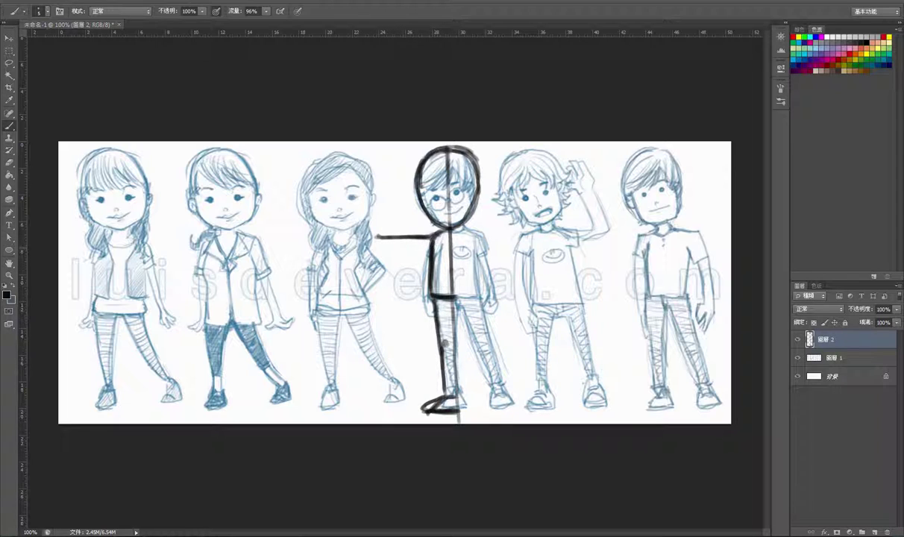
{"action": "left_click_drag", "start_coordinate": [376, 247], "coordinate": [403, 247]}
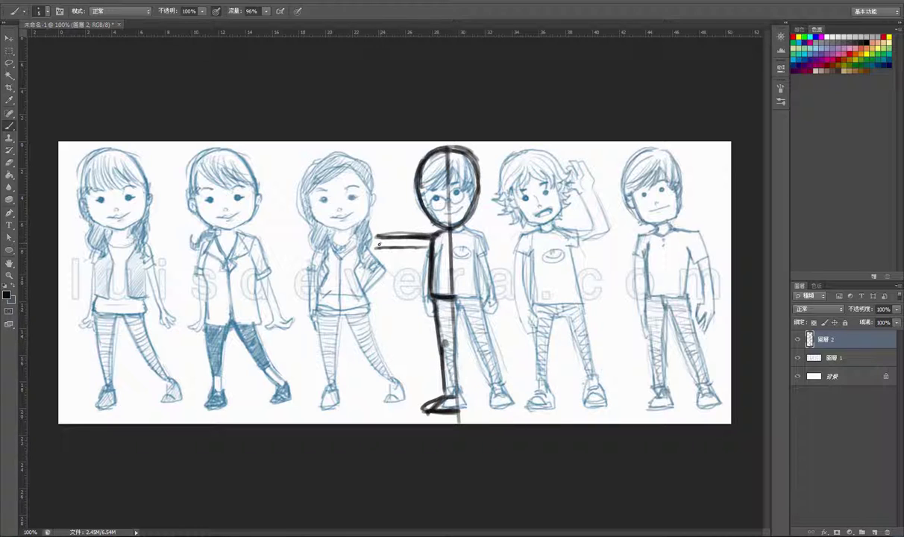
{"action": "mouse_move", "coordinate": [379, 245]}
{"action": "left_mouse_down"}
{"action": "mouse_move", "coordinate": [430, 244]}
{"action": "mouse_move", "coordinate": [444, 230]}
{"action": "left_mouse_up"}
Thin the upper arm line and erase the lower arm line, shoulder and waist lines with a 20 px eraser
{"action": "key", "text": "e"}
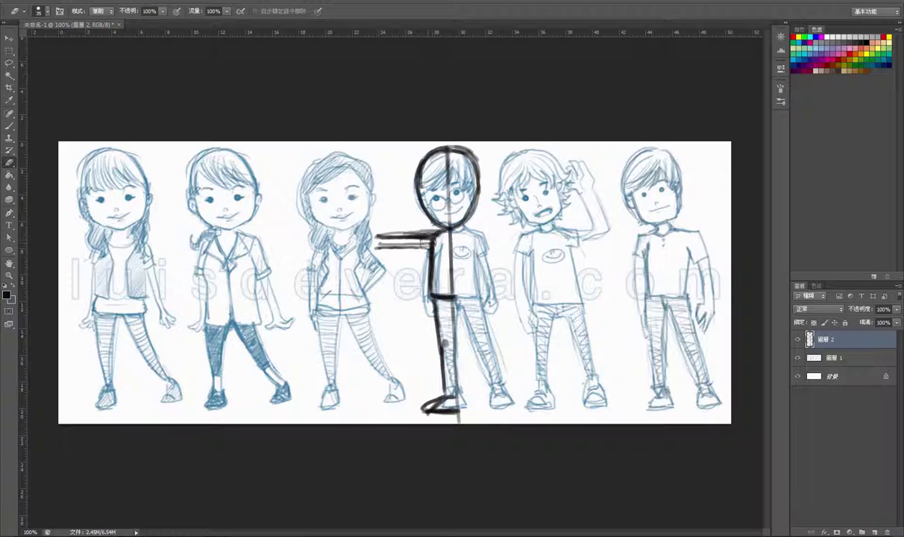
{"action": "key", "text": "bracketleft"}
{"action": "mouse_move", "coordinate": [410, 241]}
{"action": "left_mouse_down"}
{"action": "mouse_move", "coordinate": [432, 239]}
{"action": "mouse_move", "coordinate": [386, 240]}
{"action": "mouse_move", "coordinate": [439, 237]}
{"action": "mouse_move", "coordinate": [414, 241]}
{"action": "mouse_move", "coordinate": [426, 240]}
{"action": "mouse_move", "coordinate": [440, 261]}
{"action": "mouse_move", "coordinate": [436, 248]}
{"action": "mouse_move", "coordinate": [435, 295]}
{"action": "mouse_move", "coordinate": [442, 291]}
{"action": "mouse_move", "coordinate": [444, 307]}
{"action": "mouse_move", "coordinate": [440, 264]}
{"action": "left_mouse_up"}
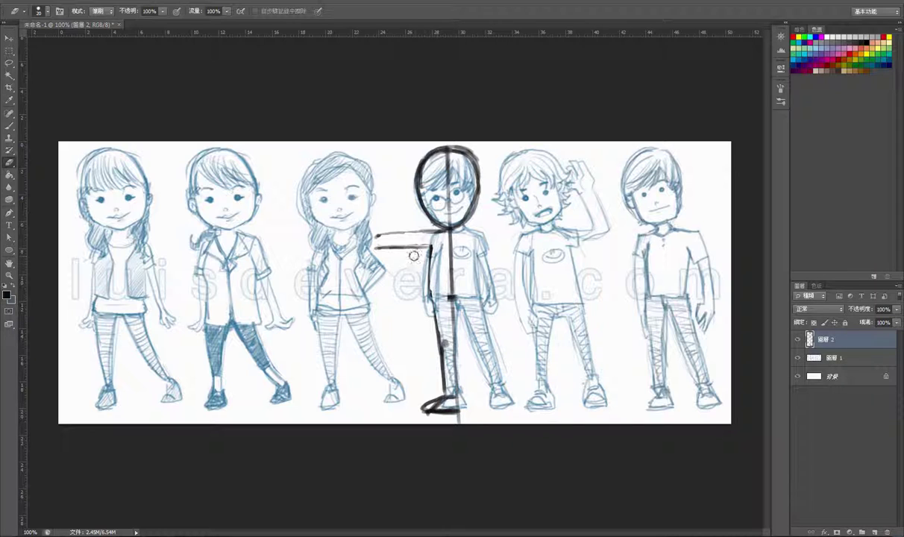
{"action": "mouse_move", "coordinate": [371, 247]}
{"action": "left_mouse_down"}
{"action": "mouse_move", "coordinate": [423, 248]}
{"action": "mouse_move", "coordinate": [414, 246]}
{"action": "left_mouse_up"}
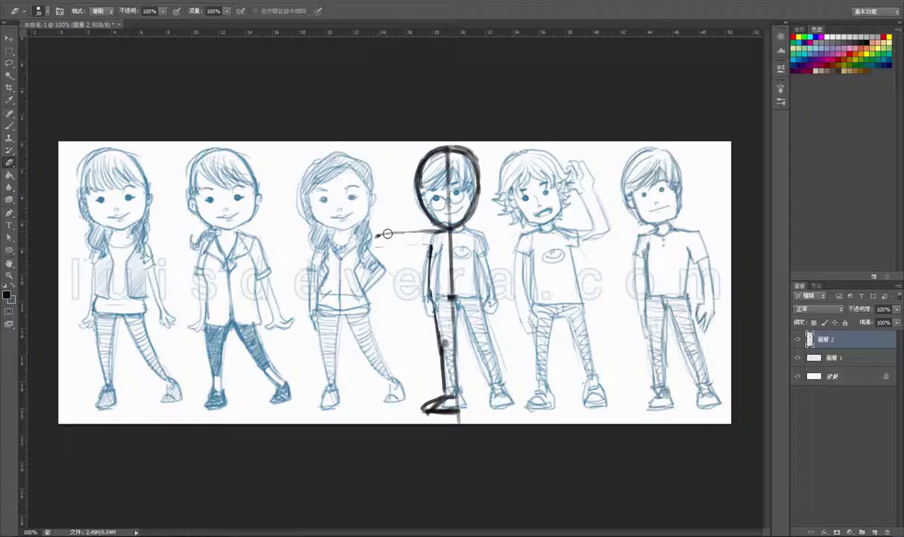
Redraw the underside of the arm closer to its upper line and restroke the side of the torso with the brush
{"action": "key", "text": "b"}
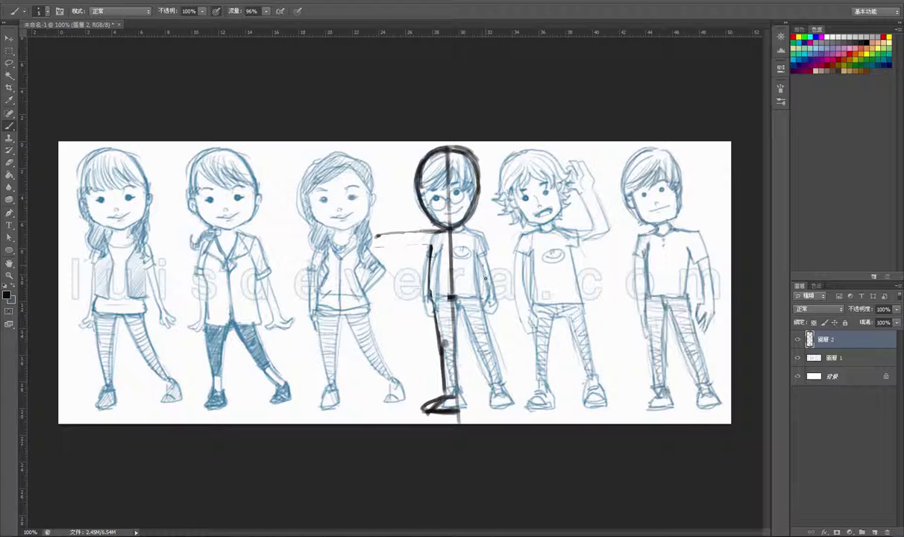
{"action": "mouse_move", "coordinate": [379, 235]}
{"action": "left_mouse_down"}
{"action": "mouse_move", "coordinate": [429, 243]}
{"action": "mouse_move", "coordinate": [433, 297]}
{"action": "left_mouse_up"}
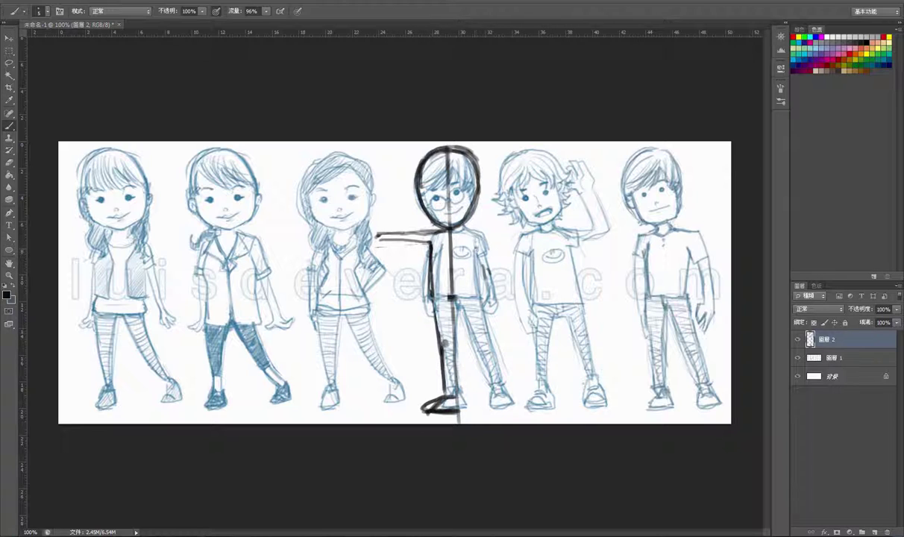
{"action": "left_click_drag", "start_coordinate": [432, 243], "coordinate": [434, 284]}
Erase the old outer leg line and redraw the leg straight down from the hip, adding an inner leg line to the ankle
{"action": "key", "text": "e"}
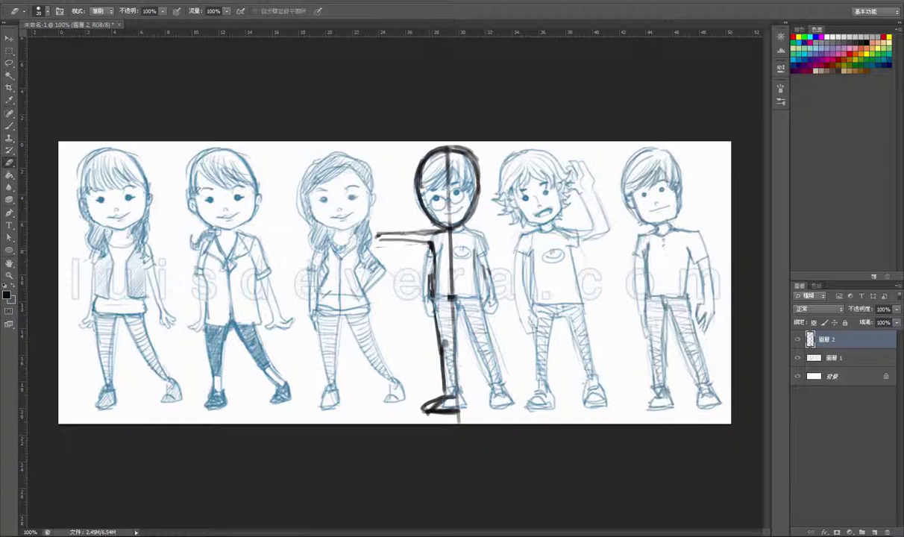
{"action": "mouse_move", "coordinate": [430, 298]}
{"action": "left_mouse_down"}
{"action": "mouse_move", "coordinate": [429, 281]}
{"action": "mouse_move", "coordinate": [442, 365]}
{"action": "mouse_move", "coordinate": [443, 345]}
{"action": "left_mouse_up"}
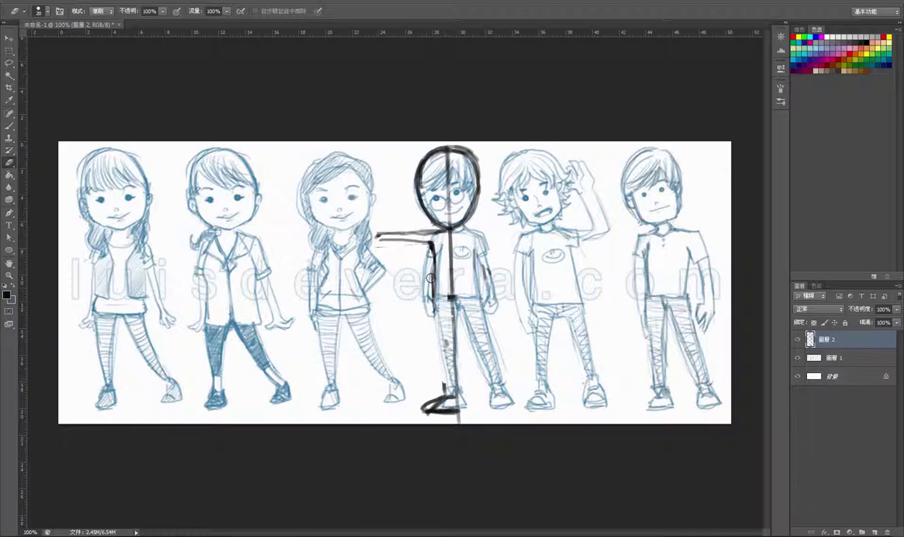
{"action": "key", "text": "b"}
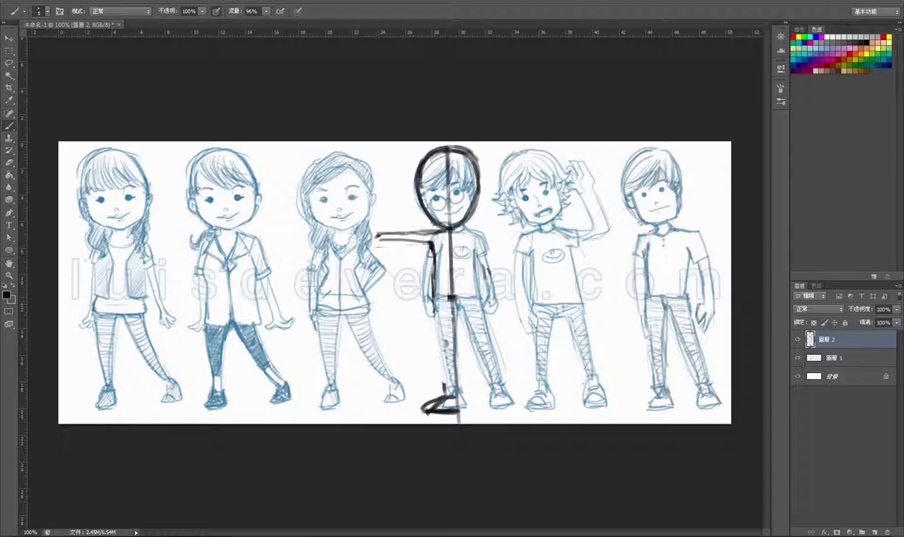
{"action": "left_click_drag", "start_coordinate": [433, 316], "coordinate": [436, 380]}
{"action": "left_click_drag", "start_coordinate": [452, 304], "coordinate": [445, 382]}
{"action": "left_click_drag", "start_coordinate": [449, 337], "coordinate": [445, 372]}
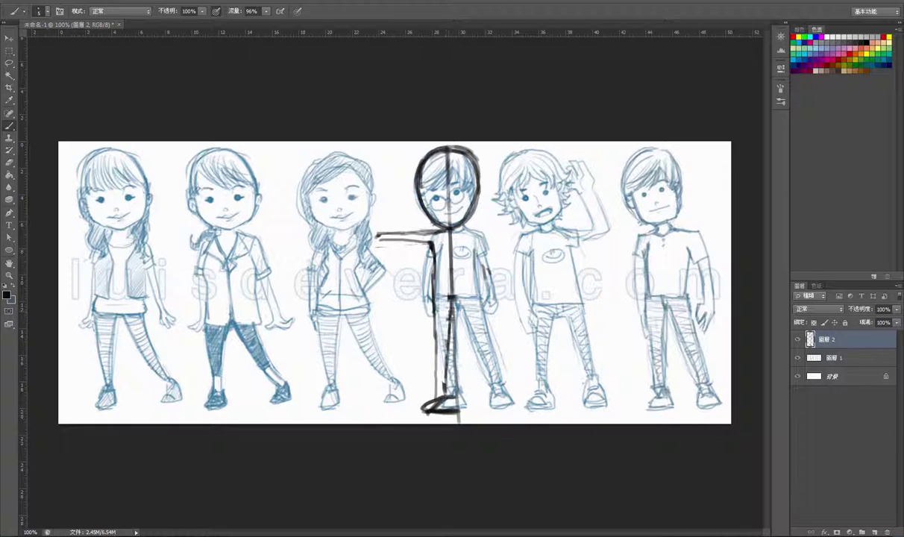
{"action": "left_click_drag", "start_coordinate": [452, 304], "coordinate": [445, 373]}
Erase the part of the shoe beyond the inner leg line and redraw the ankle and a longer shoe pointing outward
{"action": "key", "text": "e"}
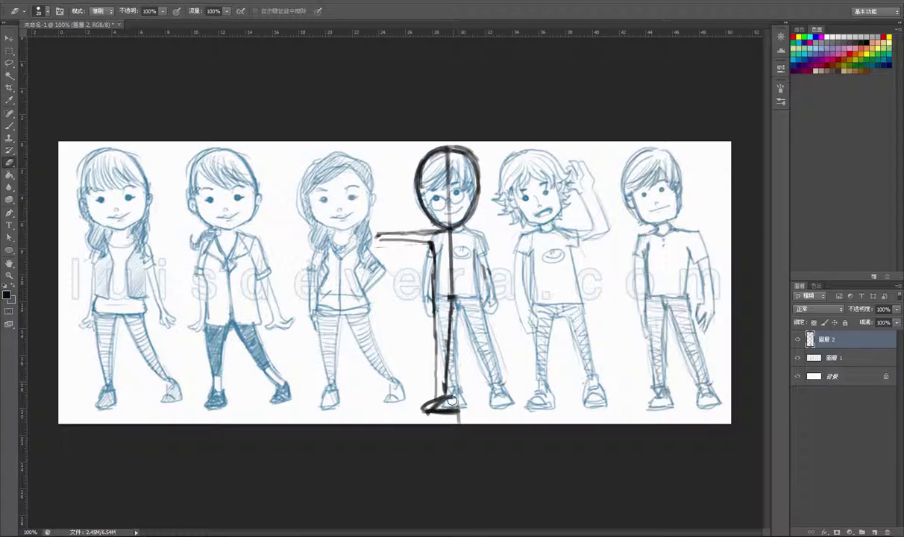
{"action": "mouse_move", "coordinate": [452, 401]}
{"action": "left_mouse_down"}
{"action": "mouse_move", "coordinate": [453, 391]}
{"action": "mouse_move", "coordinate": [430, 407]}
{"action": "mouse_move", "coordinate": [452, 410]}
{"action": "left_mouse_up"}
{"action": "key", "text": "b"}
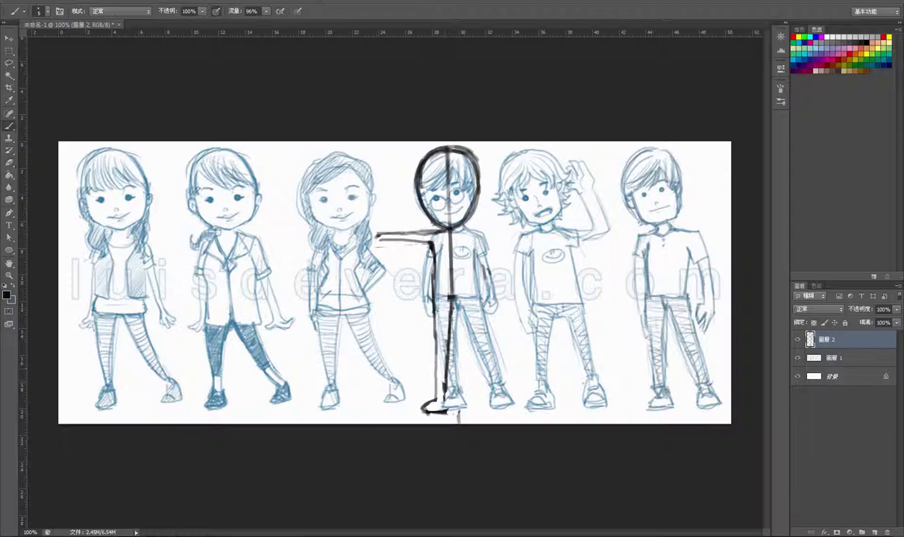
{"action": "mouse_move", "coordinate": [444, 386]}
{"action": "left_mouse_down"}
{"action": "mouse_move", "coordinate": [446, 409]}
{"action": "mouse_move", "coordinate": [411, 407]}
{"action": "mouse_move", "coordinate": [445, 410]}
{"action": "left_mouse_up"}
Sketch a guide arc swinging from above the outstretched hand down to the hip to check the arm's reach
{"action": "key", "text": "e"}
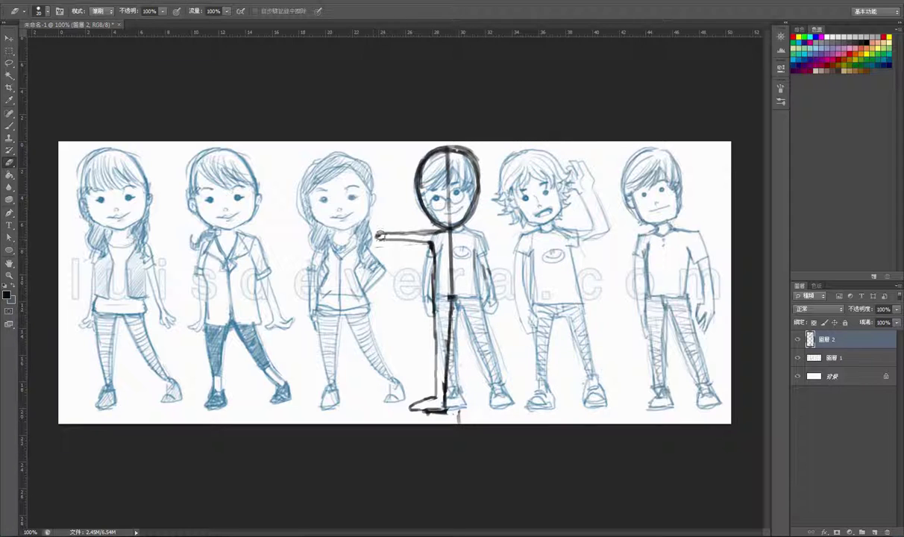
{"action": "key", "text": "b"}
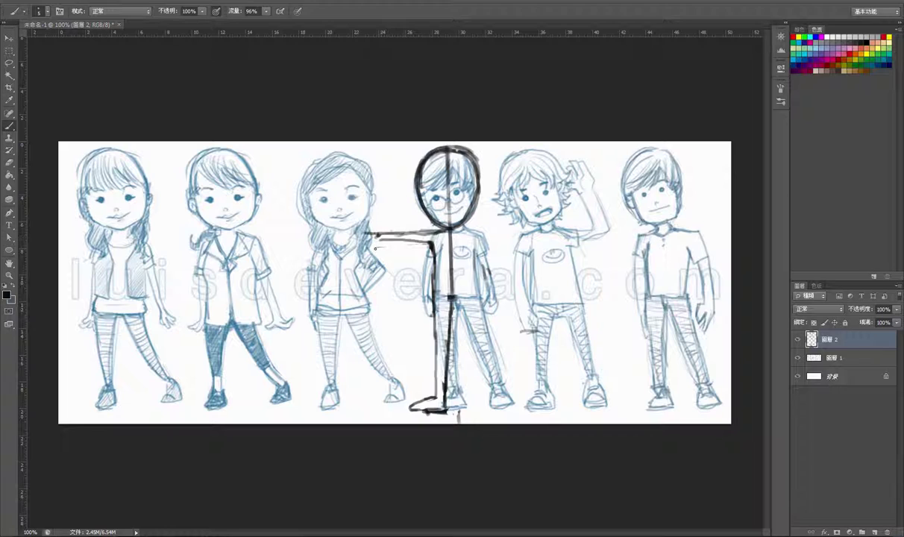
{"action": "left_click_drag", "start_coordinate": [389, 202], "coordinate": [381, 266]}
{"action": "mouse_move", "coordinate": [382, 219]}
{"action": "left_mouse_down"}
{"action": "mouse_move", "coordinate": [391, 281]}
{"action": "mouse_move", "coordinate": [425, 306]}
{"action": "left_mouse_up"}
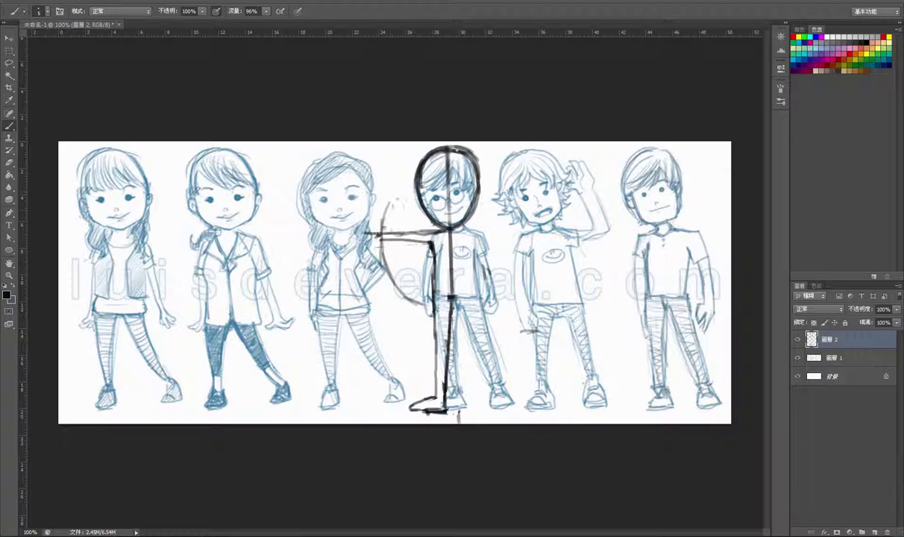
{"action": "mouse_move", "coordinate": [389, 202]}
{"action": "left_mouse_down"}
{"action": "mouse_move", "coordinate": [383, 267]}
{"action": "mouse_move", "coordinate": [415, 303]}
{"action": "left_mouse_up"}
Extend the hand outward beyond the wrist and erase the guide arc between the hand and the hip
{"action": "mouse_move", "coordinate": [372, 233]}
{"action": "left_mouse_down"}
{"action": "mouse_move", "coordinate": [359, 235]}
{"action": "mouse_move", "coordinate": [381, 242]}
{"action": "left_mouse_up"}
{"action": "key", "text": "e"}
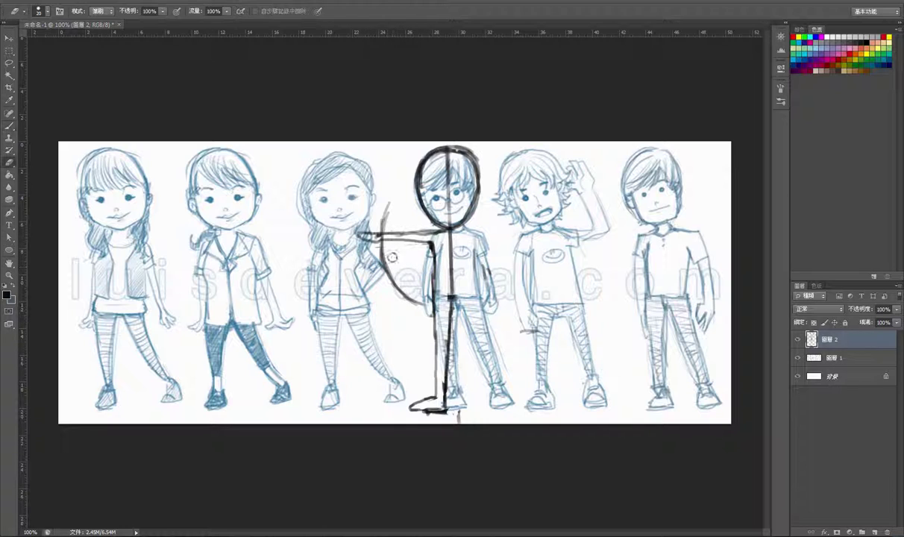
{"action": "mouse_move", "coordinate": [362, 233]}
{"action": "left_mouse_down"}
{"action": "mouse_move", "coordinate": [364, 252]}
{"action": "mouse_move", "coordinate": [391, 287]}
{"action": "left_mouse_up"}
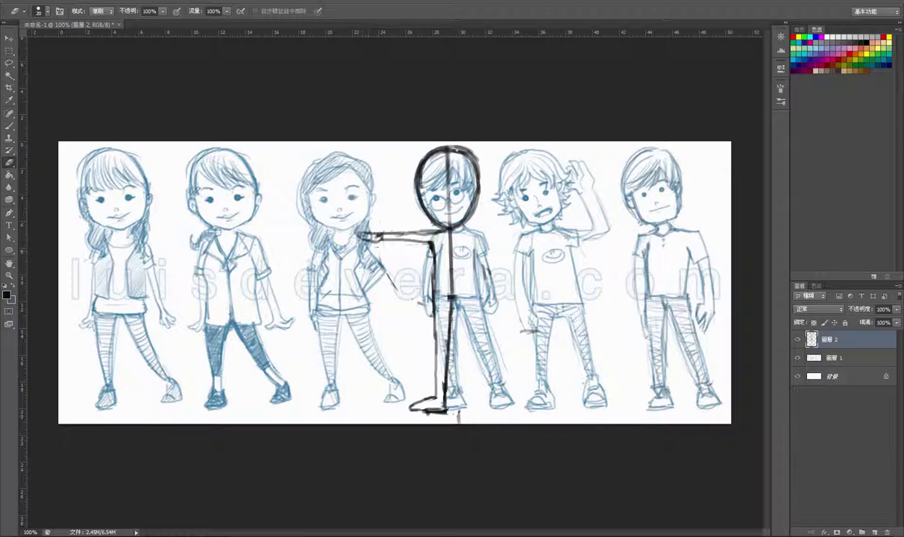
{"action": "key", "text": "b"}
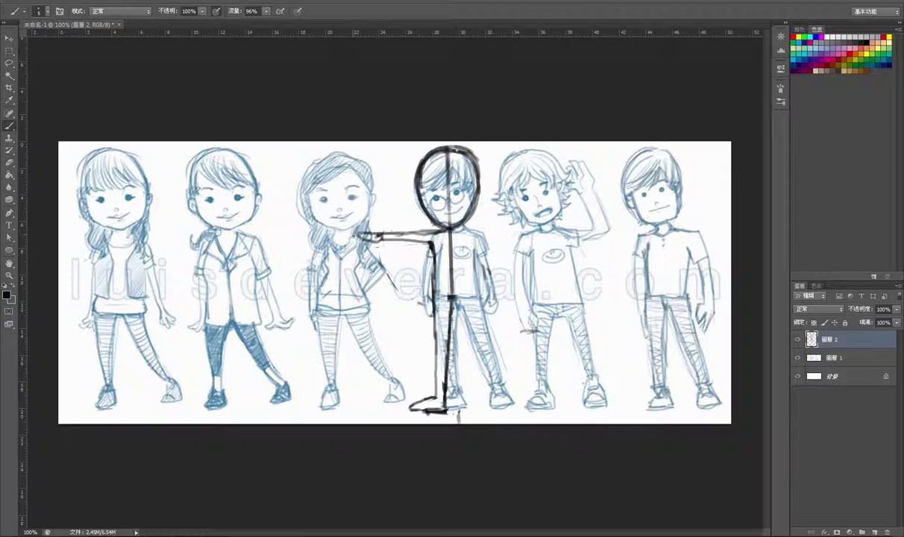
{"action": "left_click_drag", "start_coordinate": [359, 237], "coordinate": [348, 236]}
{"action": "mouse_move", "coordinate": [382, 238]}
{"action": "left_mouse_down"}
{"action": "mouse_move", "coordinate": [424, 241]}
{"action": "mouse_move", "coordinate": [422, 233]}
{"action": "mouse_move", "coordinate": [433, 288]}
{"action": "left_mouse_up"}
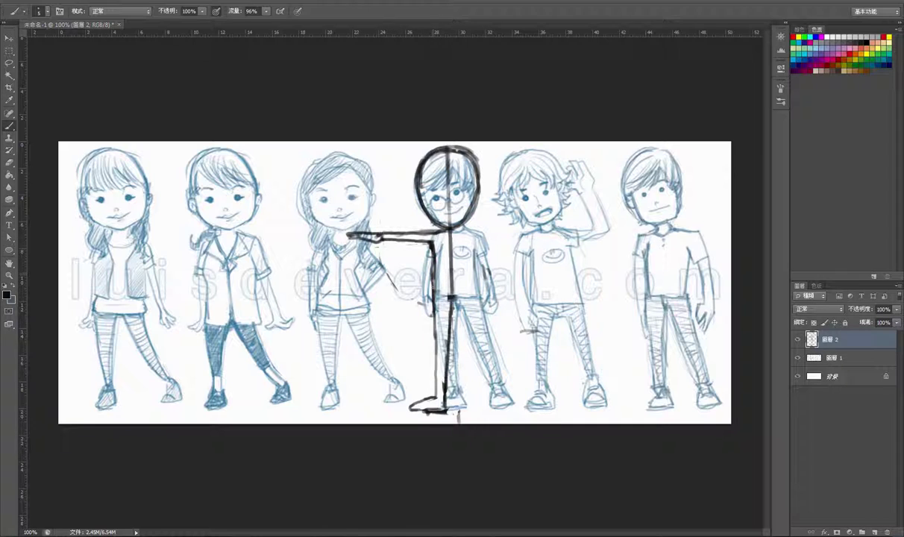
Erase the half of the head outline right of the centre line and redraw the sole of the shoe
{"action": "key", "text": "e"}
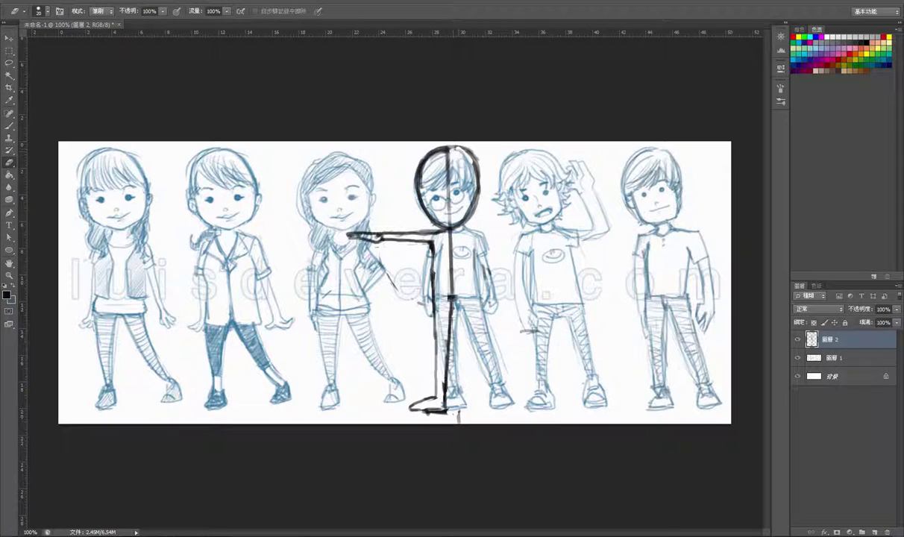
{"action": "mouse_move", "coordinate": [472, 196]}
{"action": "left_mouse_down"}
{"action": "mouse_move", "coordinate": [474, 168]}
{"action": "mouse_move", "coordinate": [470, 212]}
{"action": "left_mouse_up"}
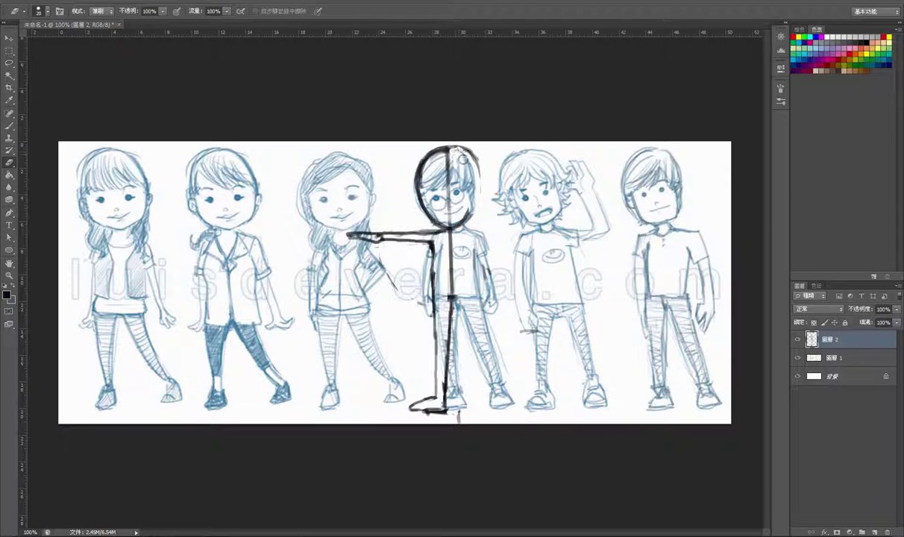
{"action": "left_click_drag", "start_coordinate": [478, 164], "coordinate": [457, 221]}
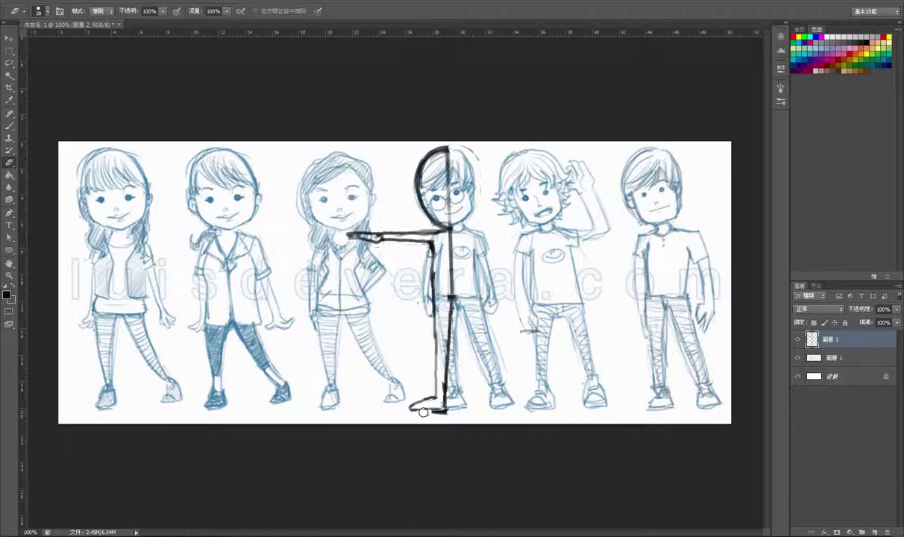
{"action": "key", "text": "b"}
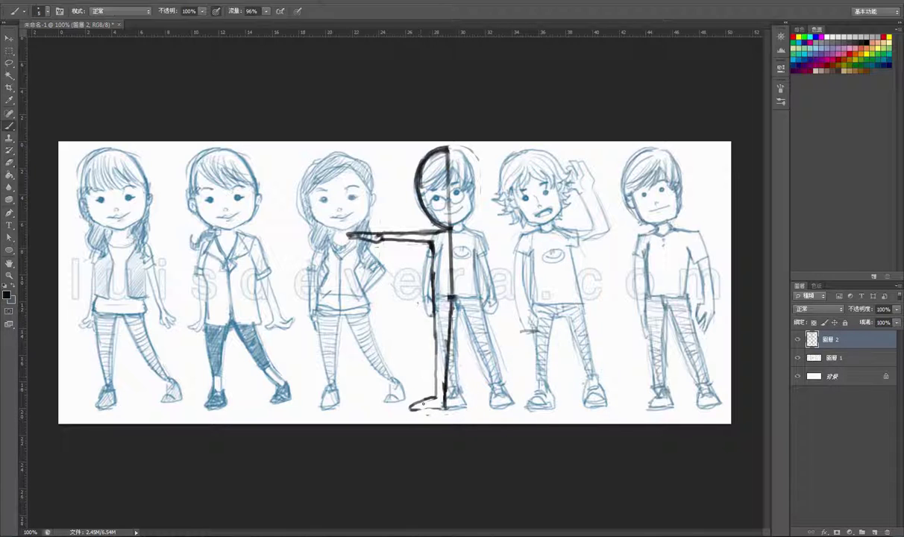
{"action": "left_click_drag", "start_coordinate": [416, 411], "coordinate": [447, 408]}
{"action": "left_click", "coordinate": [153, 1]}
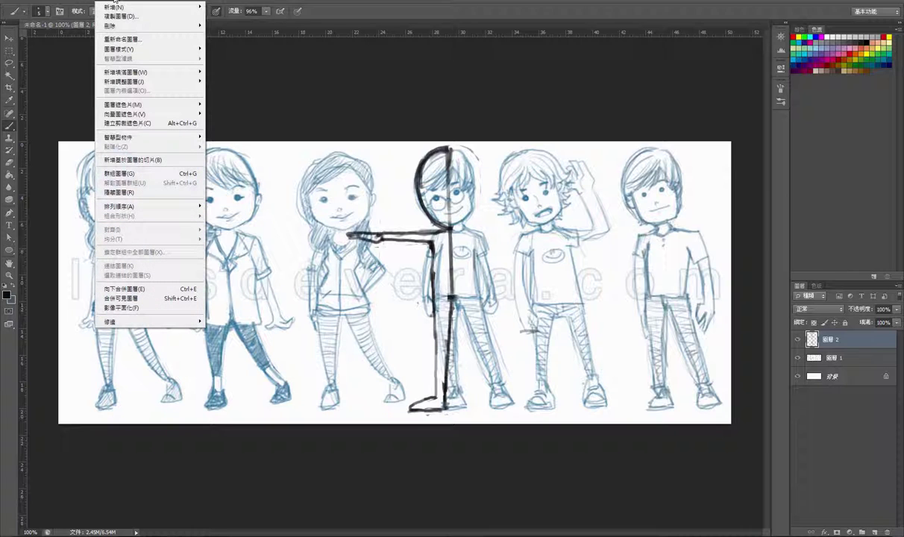
{"action": "mouse_move", "coordinate": [86, 3]}
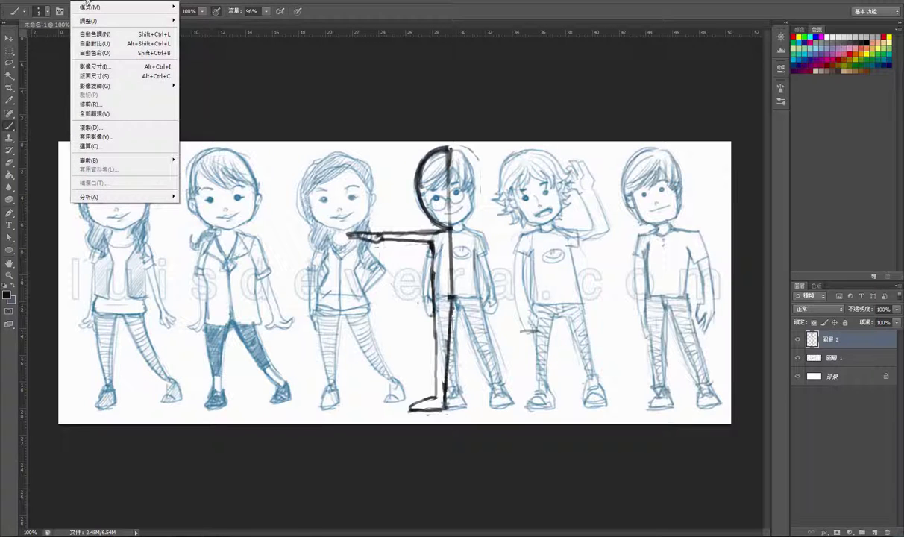
{"action": "left_click", "coordinate": [87, 3]}
{"action": "left_click", "coordinate": [87, 2]}
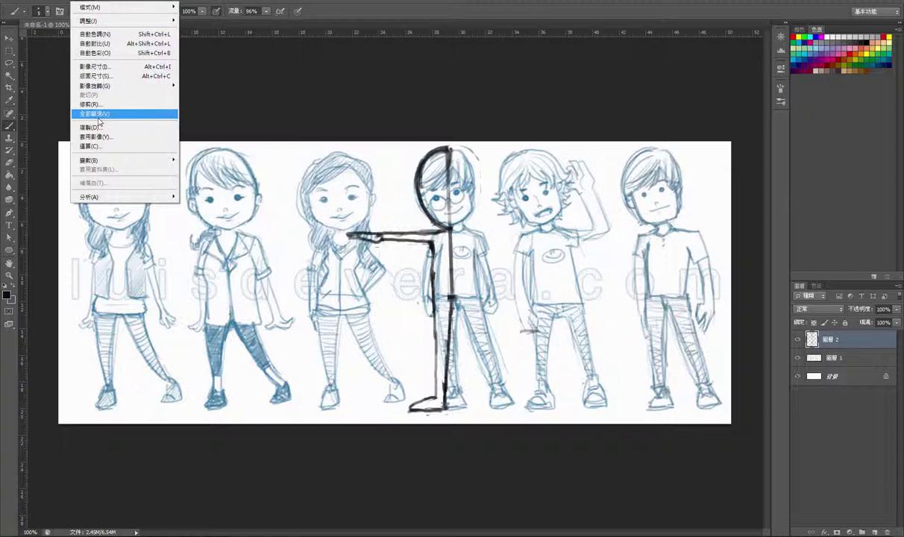
{"action": "left_click", "coordinate": [349, 95]}
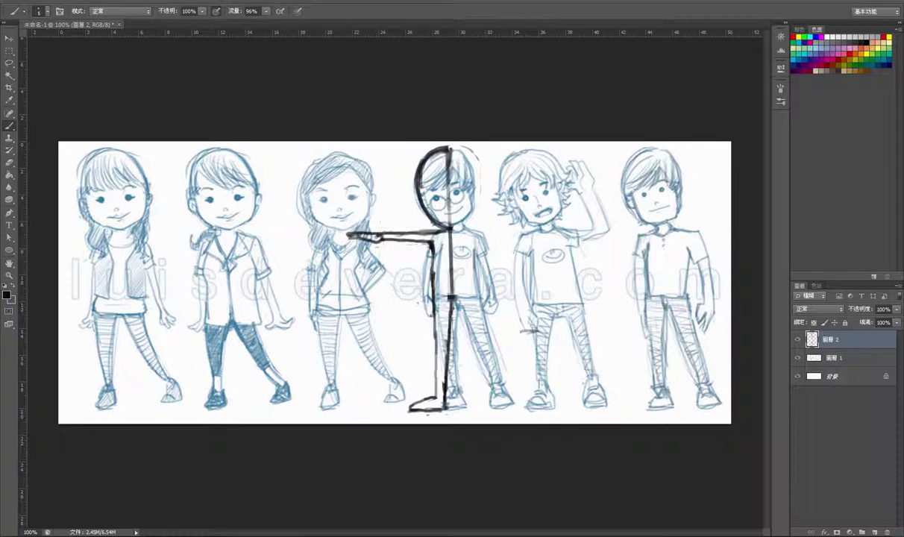
Duplicate the whole image with its layers under the default copy name and check it against the original
{"action": "left_click", "coordinate": [75, 2]}
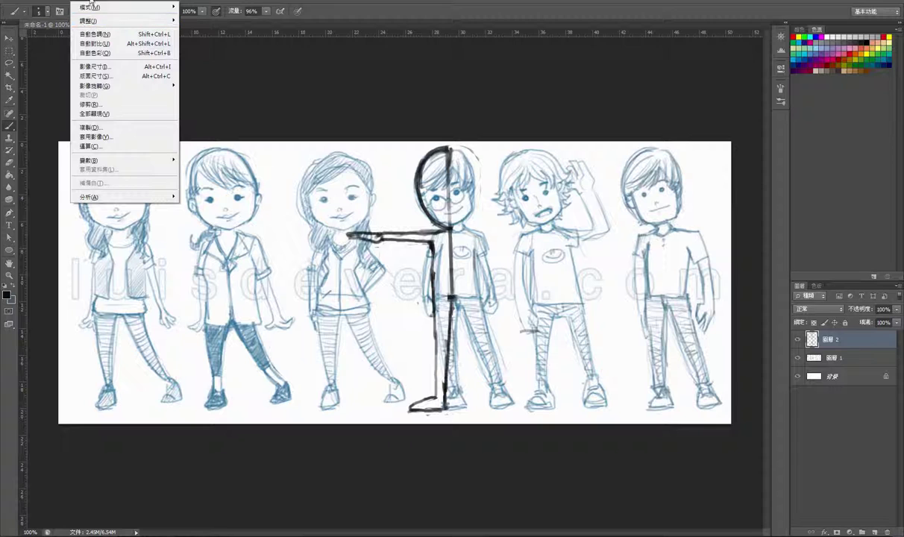
{"action": "left_click", "coordinate": [94, 128]}
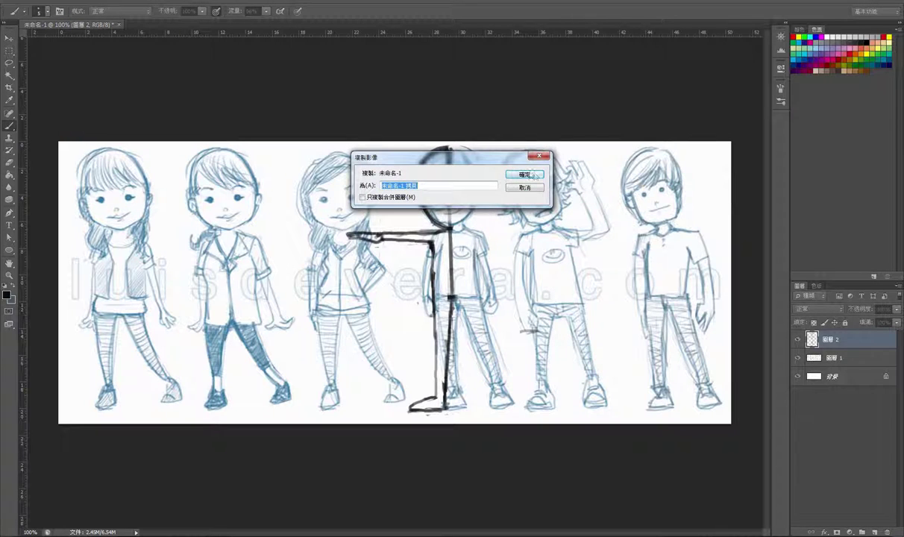
{"action": "left_click", "coordinate": [535, 176]}
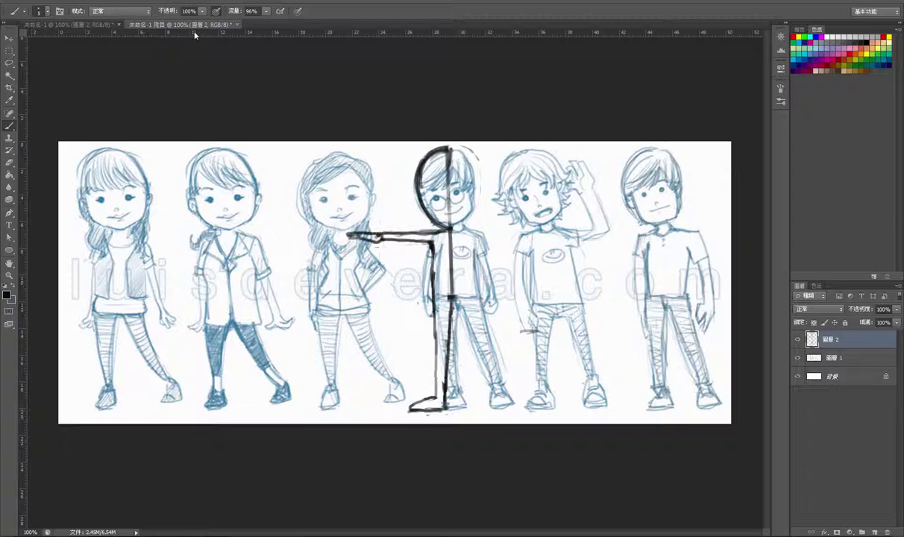
{"action": "left_click", "coordinate": [88, 27]}
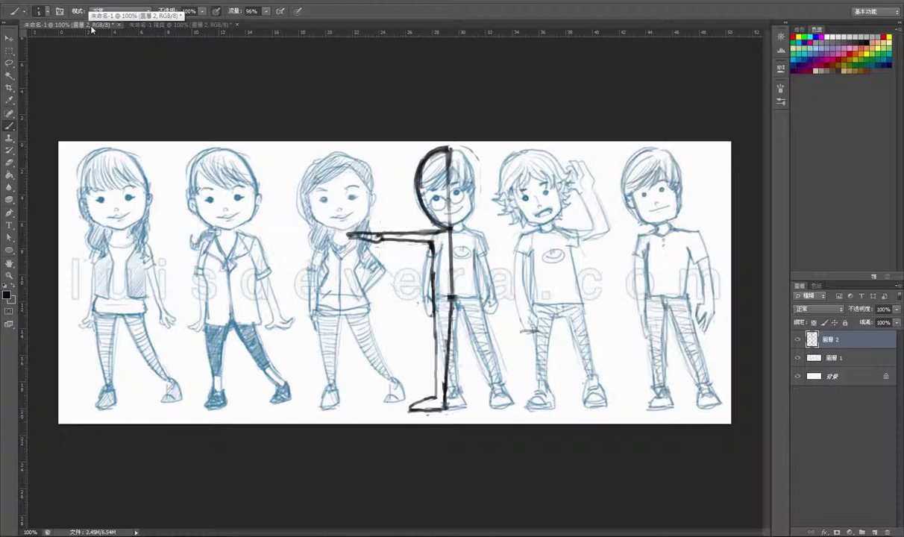
{"action": "left_click", "coordinate": [169, 28]}
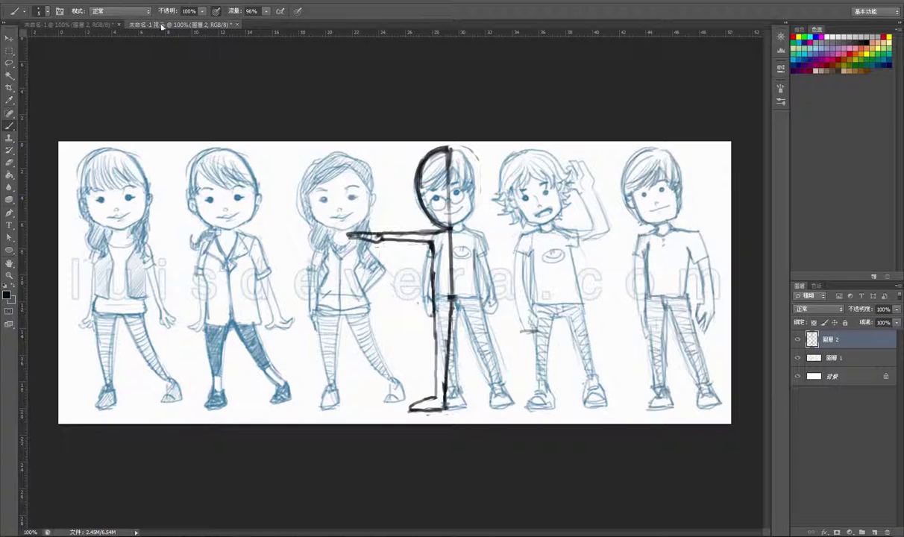
Flip the duplicate image's canvas horizontally
{"action": "left_click", "coordinate": [86, 3]}
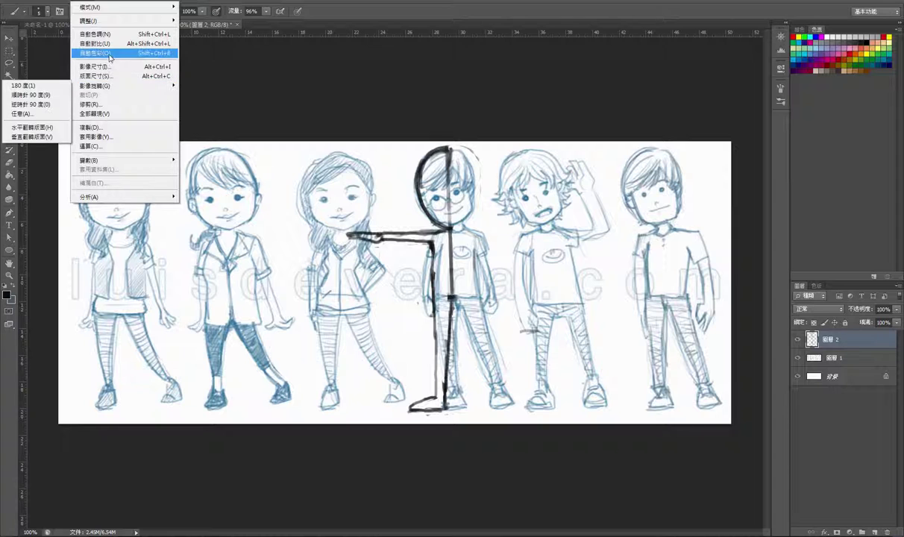
{"action": "mouse_move", "coordinate": [109, 87]}
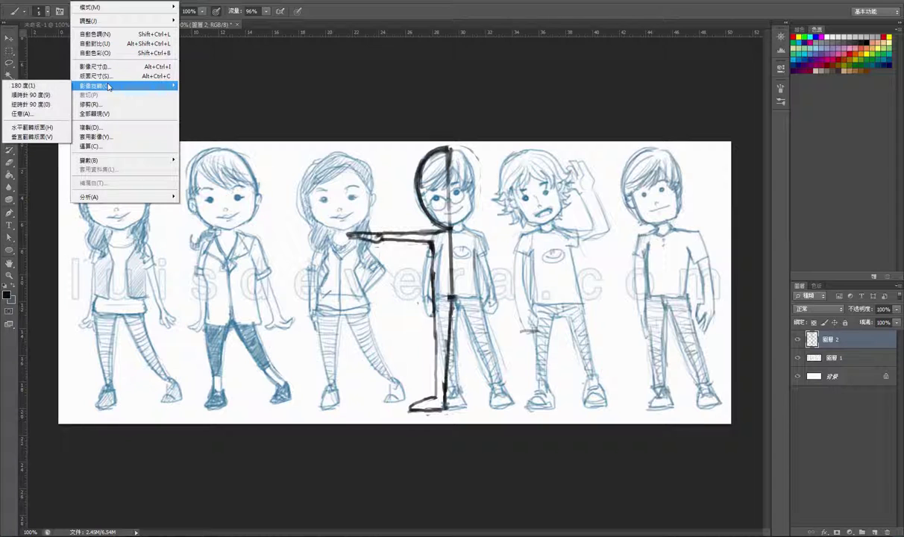
{"action": "left_click", "coordinate": [41, 129]}
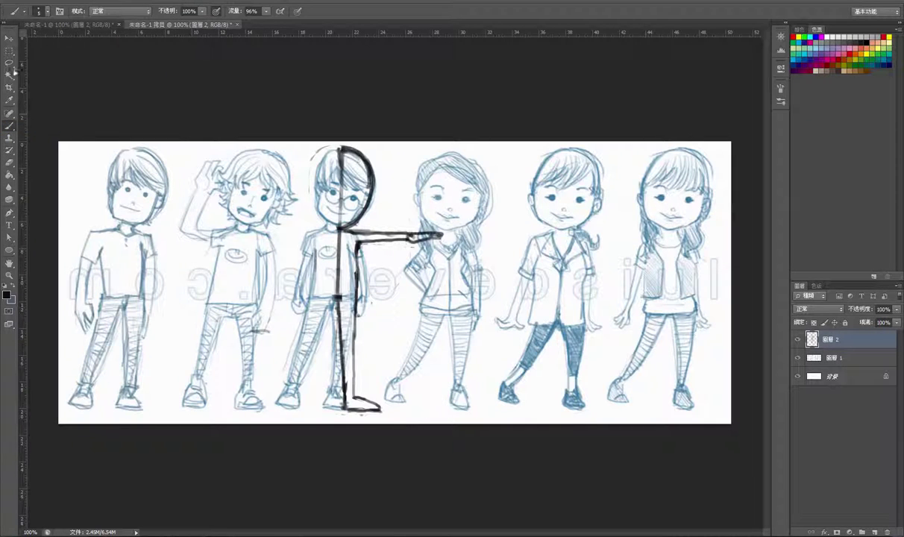
Float the mirrored copy in its own window and transfer its half-figure layer into the original image with the Move tool
{"action": "left_click", "coordinate": [9, 38]}
{"action": "left_click_drag", "start_coordinate": [184, 32], "coordinate": [503, 148]}
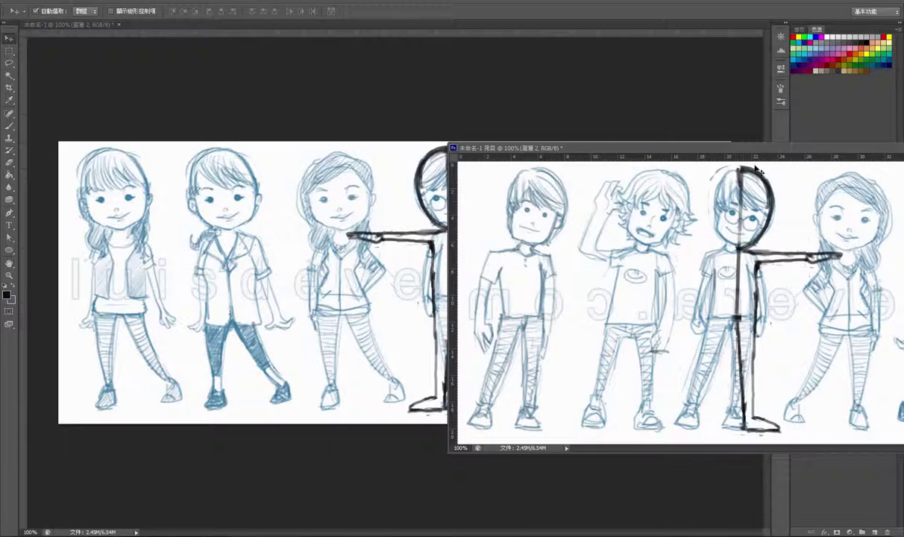
{"action": "mouse_move", "coordinate": [722, 148]}
{"action": "left_mouse_down"}
{"action": "mouse_move", "coordinate": [705, 323]}
{"action": "mouse_move", "coordinate": [448, 191]}
{"action": "left_mouse_up"}
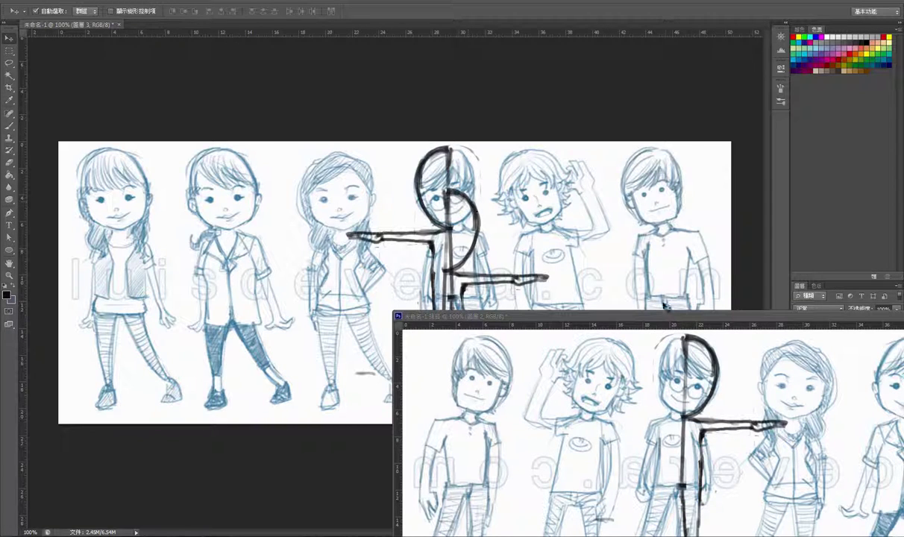
Close the mirrored copy without saving and align the mirrored half figure with the original half along the centre line
{"action": "left_click_drag", "start_coordinate": [585, 315], "coordinate": [218, 313]}
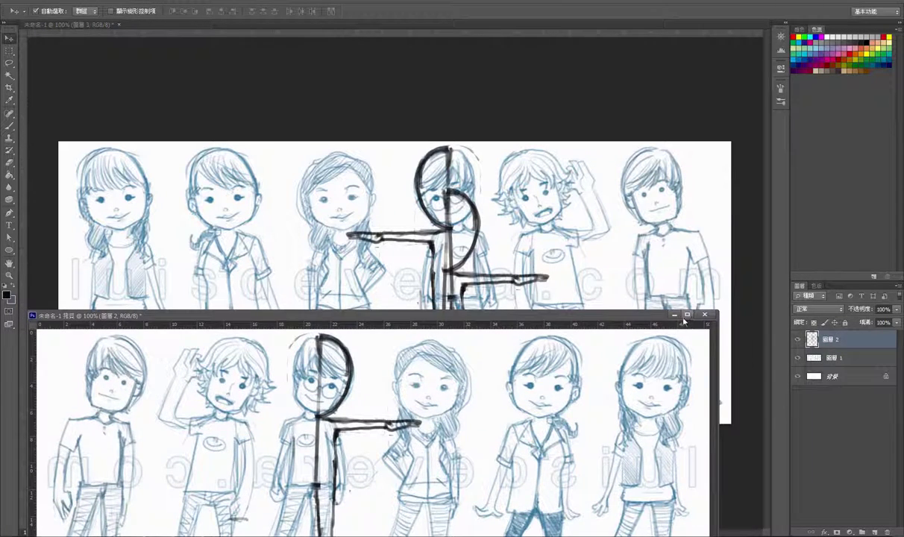
{"action": "left_click", "coordinate": [707, 315]}
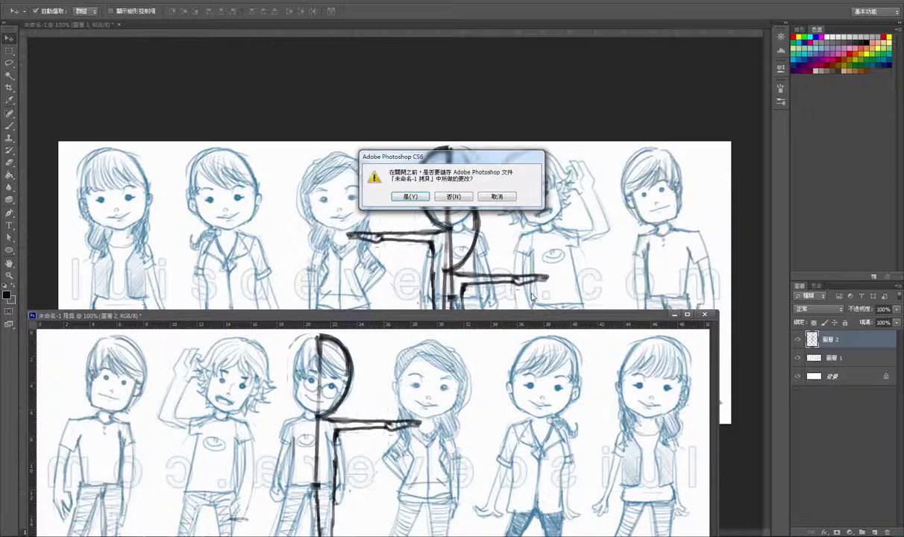
{"action": "left_click", "coordinate": [448, 196]}
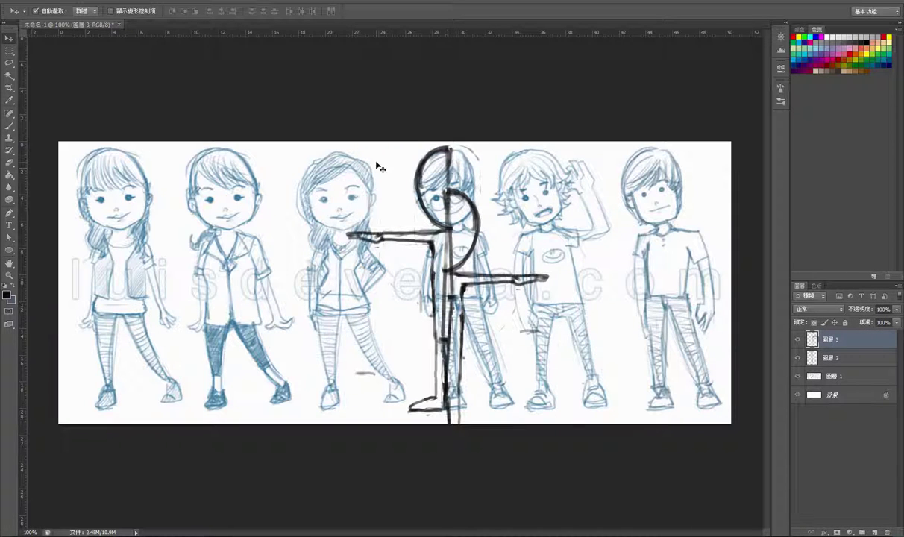
{"action": "left_click_drag", "start_coordinate": [478, 215], "coordinate": [482, 171]}
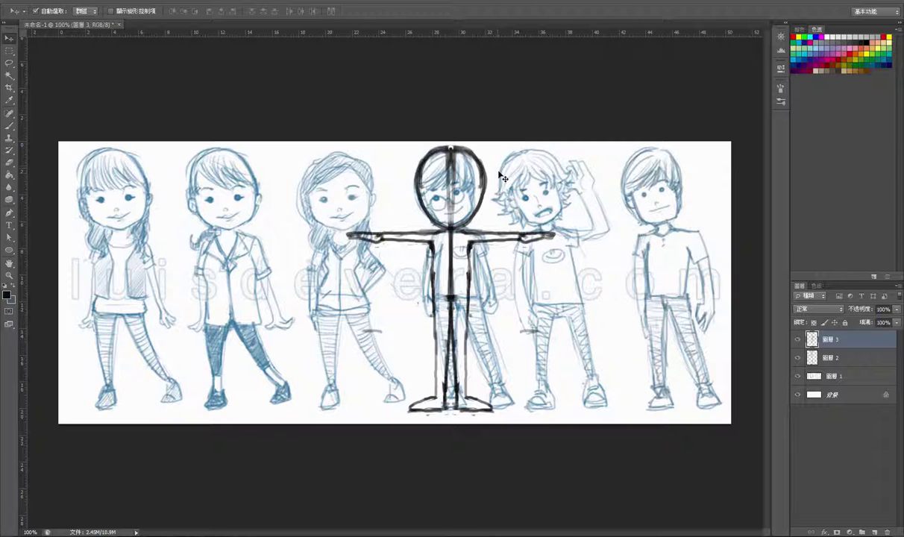
Nudge the mirrored half figure horizontally until its centre line coincides with that of the original half
{"action": "key", "text": "Left"}
{"action": "key", "text": "Left"}
{"action": "key", "text": "Right"}
{"action": "key", "text": "Right"}
{"action": "key", "text": "Right"}
{"action": "key", "text": "Right"}
{"action": "key", "text": "Right"}
{"action": "key", "text": "Right"}
{"action": "key", "text": "Right"}
{"action": "key", "text": "Right"}
{"action": "key", "text": "Right"}
{"action": "key", "text": "Right"}
{"action": "key", "text": "Right"}
{"action": "key", "text": "Right"}
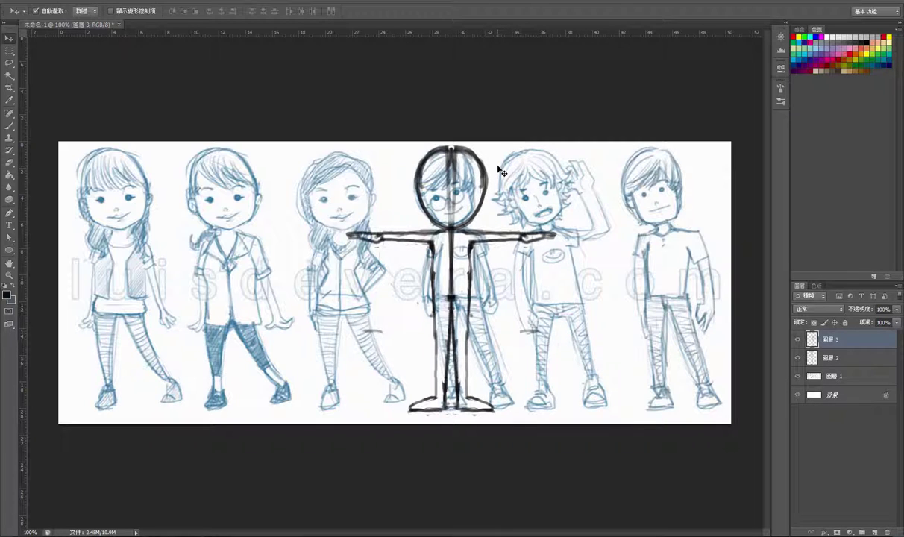
{"action": "key", "text": "Left"}
{"action": "key", "text": "Left"}
{"action": "key", "text": "Left"}
{"action": "key", "text": "Left"}
{"action": "key", "text": "Left"}
{"action": "key", "text": "Left"}
{"action": "key", "text": "Left"}
{"action": "key", "text": "Left"}
{"action": "key", "text": "Left"}
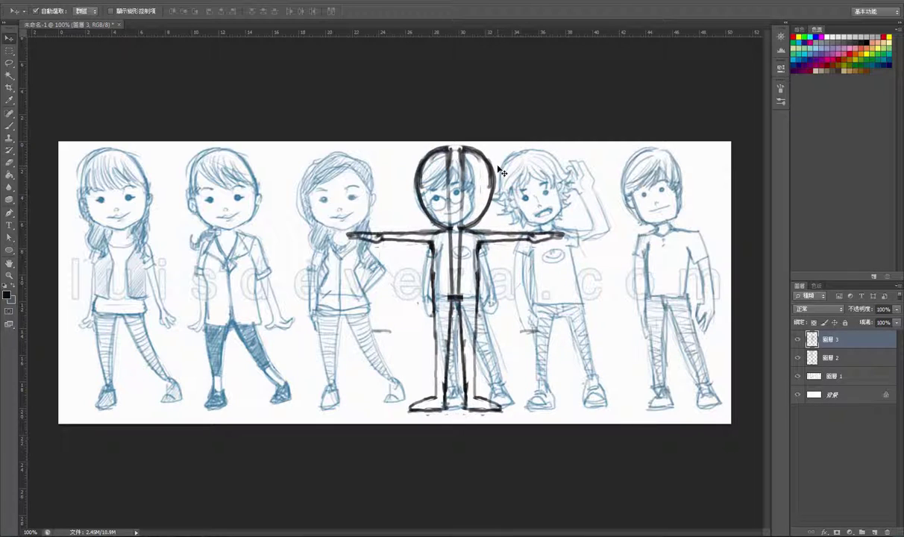
{"action": "key", "text": "Left"}
{"action": "key", "text": "Left"}
{"action": "key", "text": "Left"}
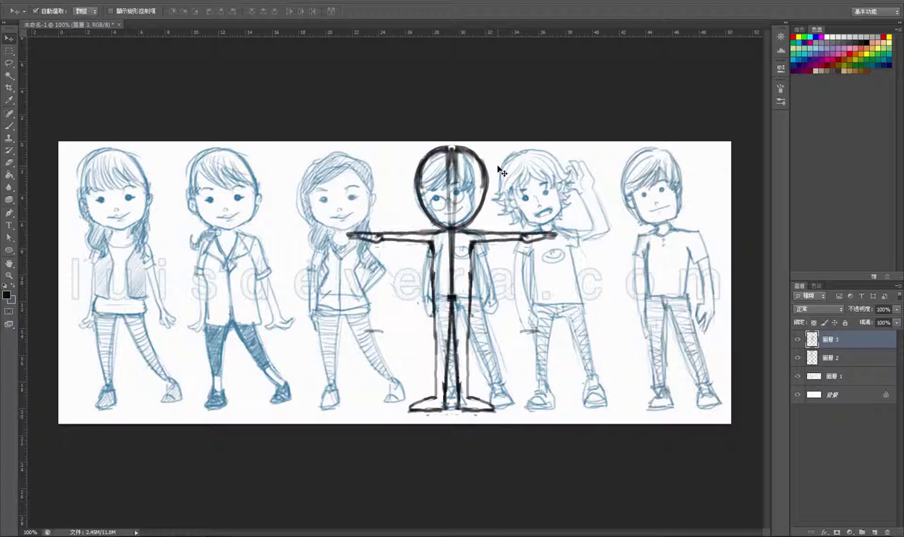
{"action": "key", "text": "Left"}
{"action": "key", "text": "Left"}
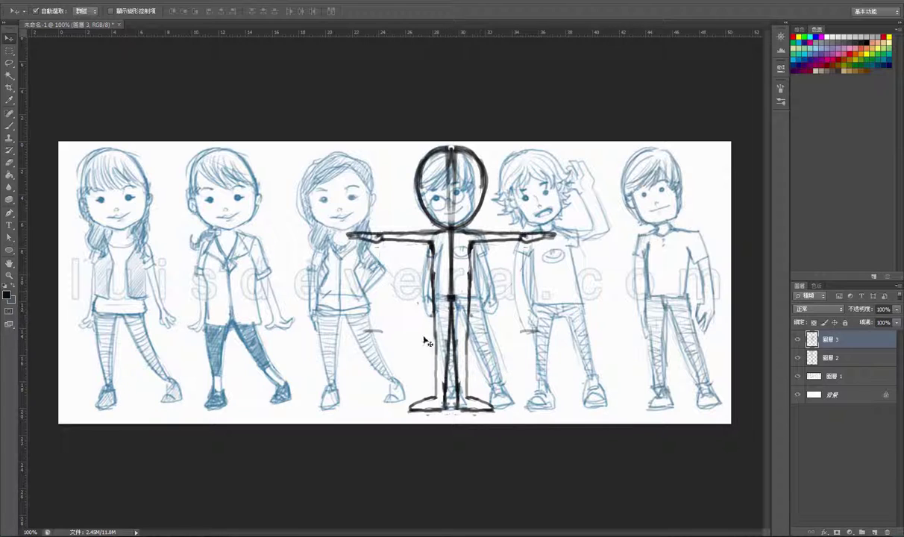
Hide the blue character sketch layer 圖層 1 and delete it, leaving only the two half-figure layers and the background
{"action": "left_click", "coordinate": [798, 377]}
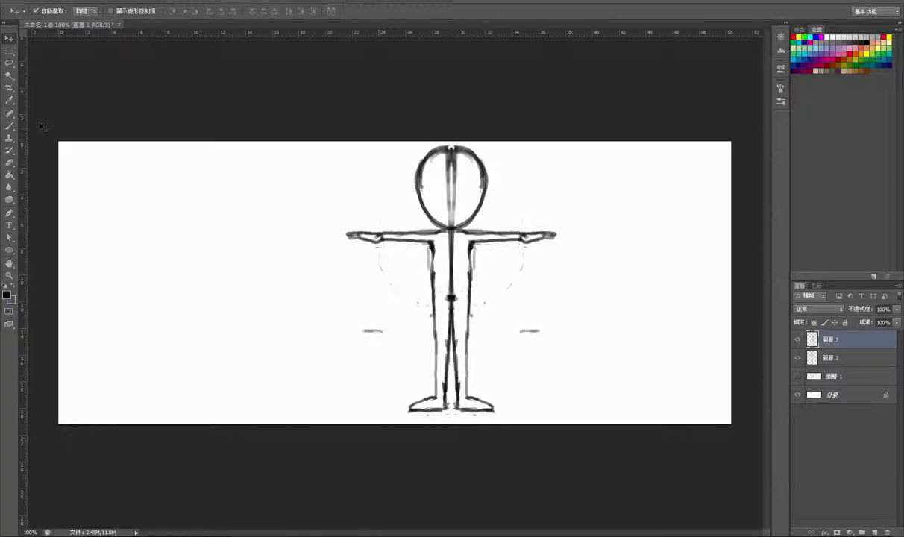
{"action": "left_click", "coordinate": [823, 376]}
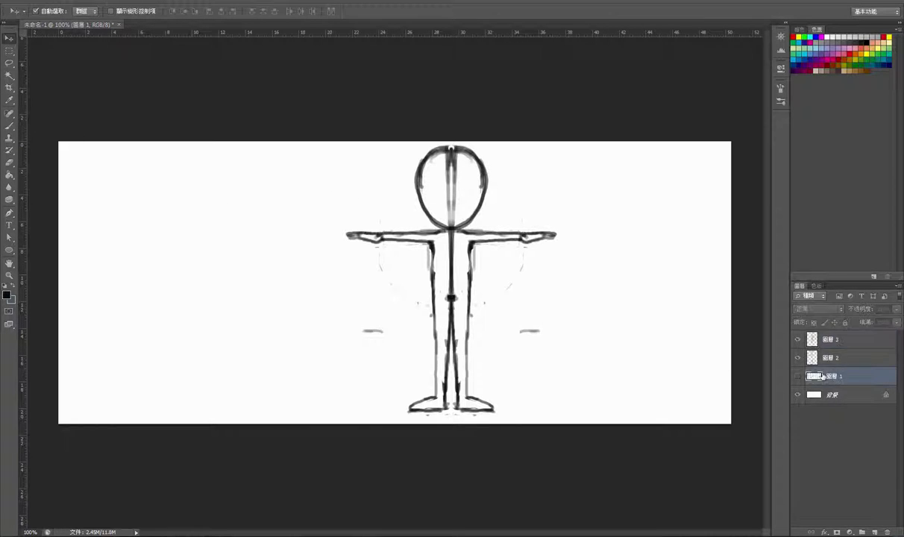
{"action": "left_click_drag", "start_coordinate": [823, 376], "coordinate": [889, 532]}
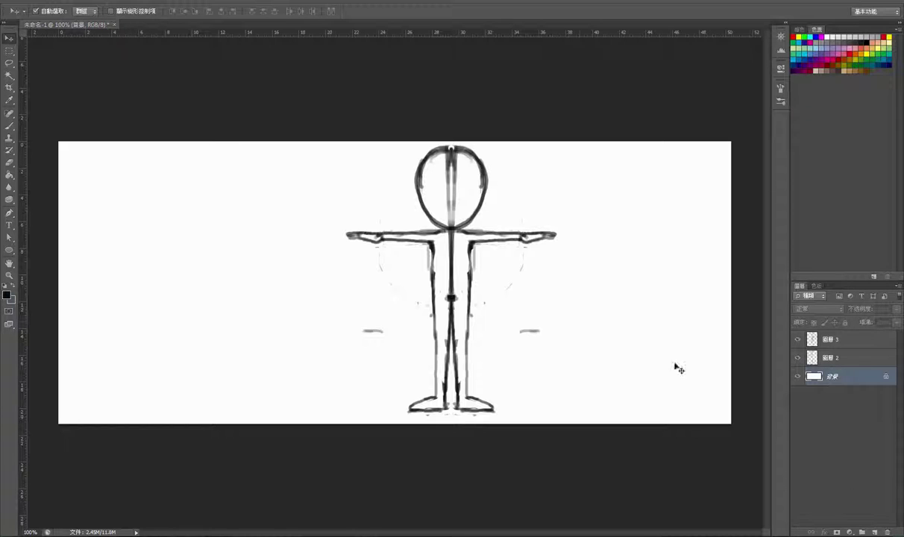
Crop the canvas on both sides to a narrower frame centred around the T-pose figure, keeping the full height
{"action": "left_click", "coordinate": [9, 87]}
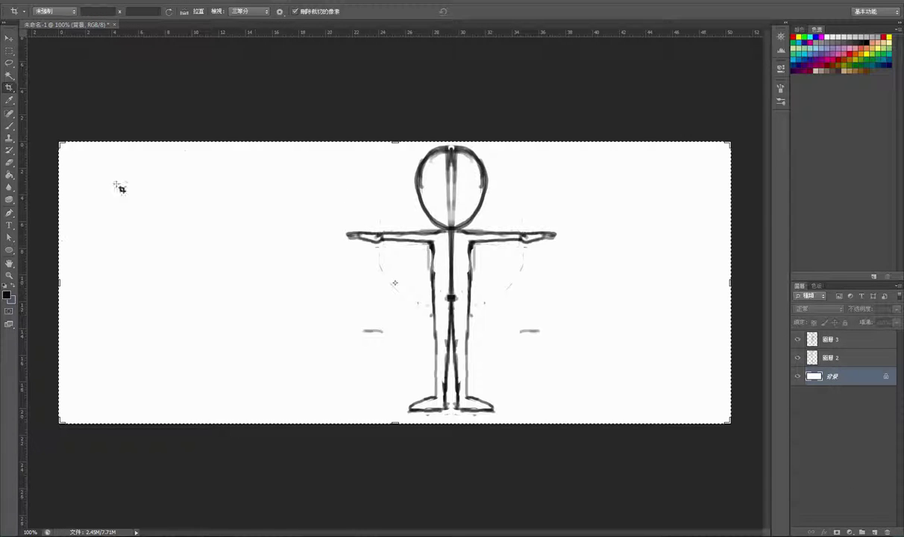
{"action": "left_click_drag", "start_coordinate": [59, 282], "coordinate": [193, 282]}
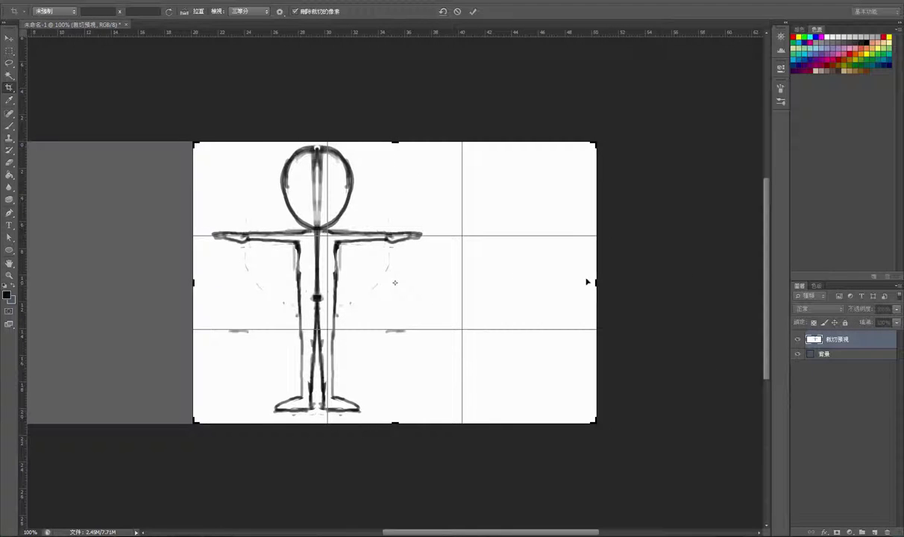
{"action": "left_click_drag", "start_coordinate": [597, 283], "coordinate": [524, 282]}
{"action": "left_click_drag", "start_coordinate": [265, 282], "coordinate": [266, 282]}
{"action": "left_click_drag", "start_coordinate": [526, 283], "coordinate": [520, 283]}
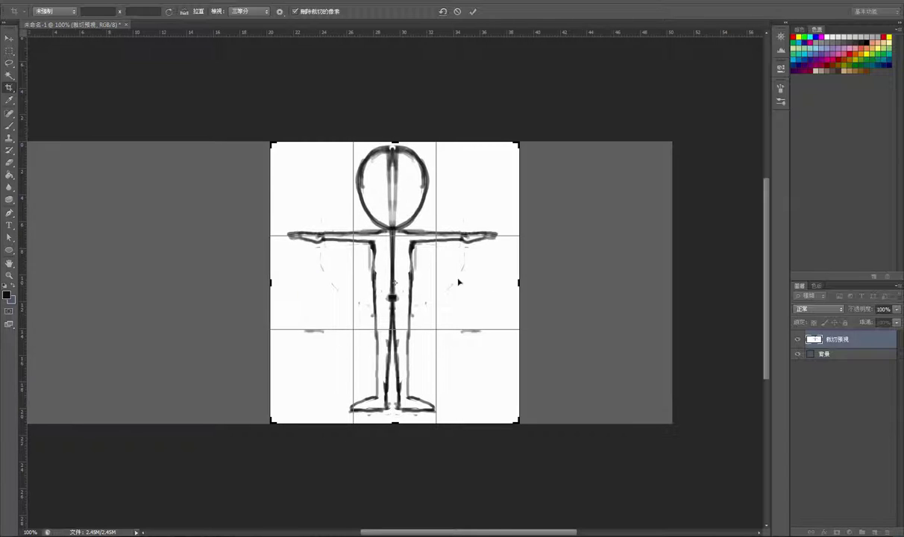
{"action": "key", "text": "Return"}
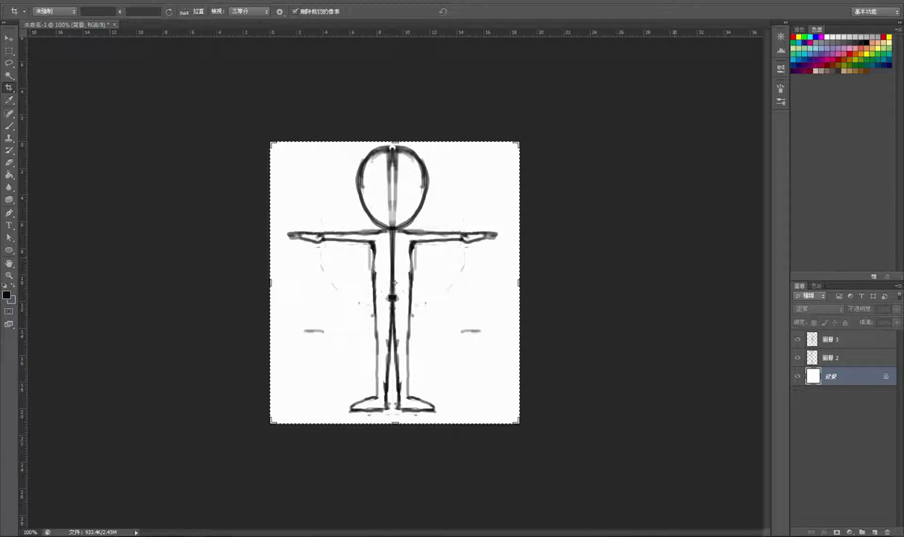
Merge the two half-figure layers using Merge Visible with the background hidden, and show the white background again
{"action": "left_click", "coordinate": [798, 376]}
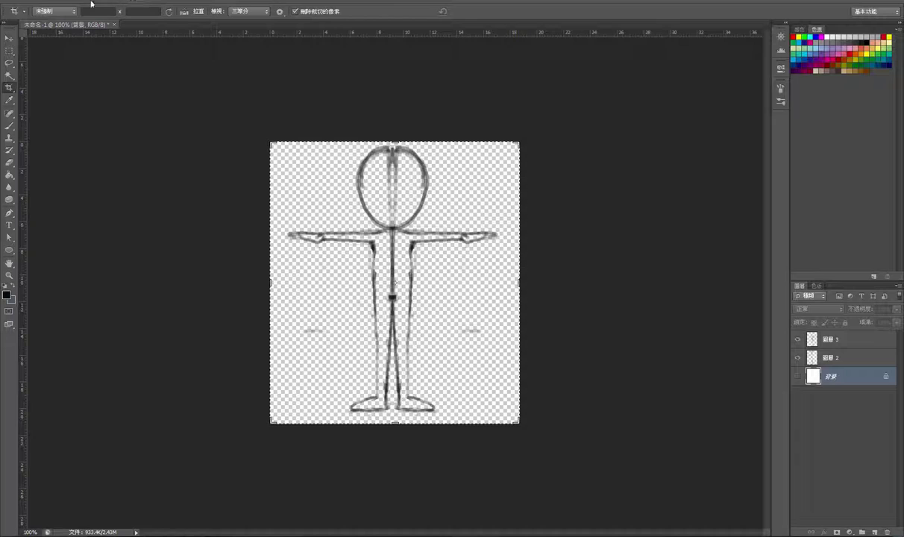
{"action": "left_click", "coordinate": [90, 3]}
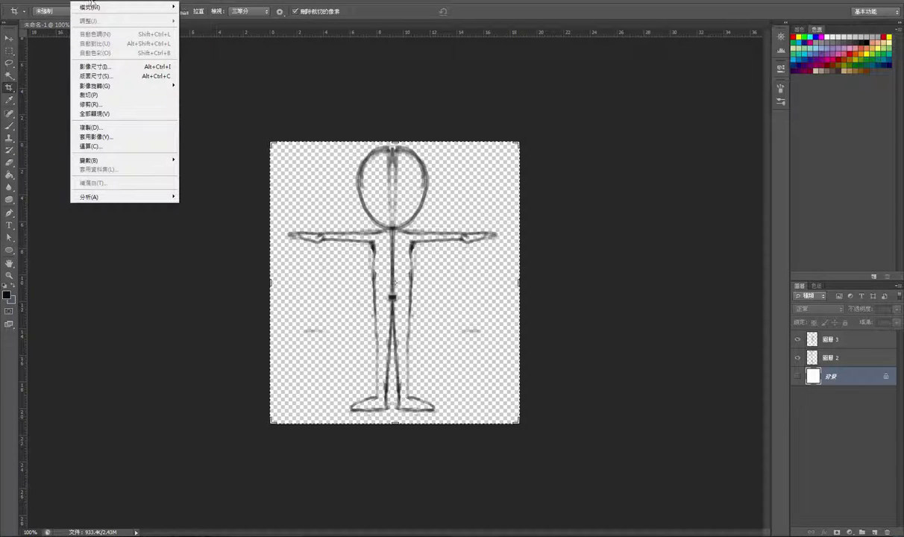
{"action": "mouse_move", "coordinate": [107, 3]}
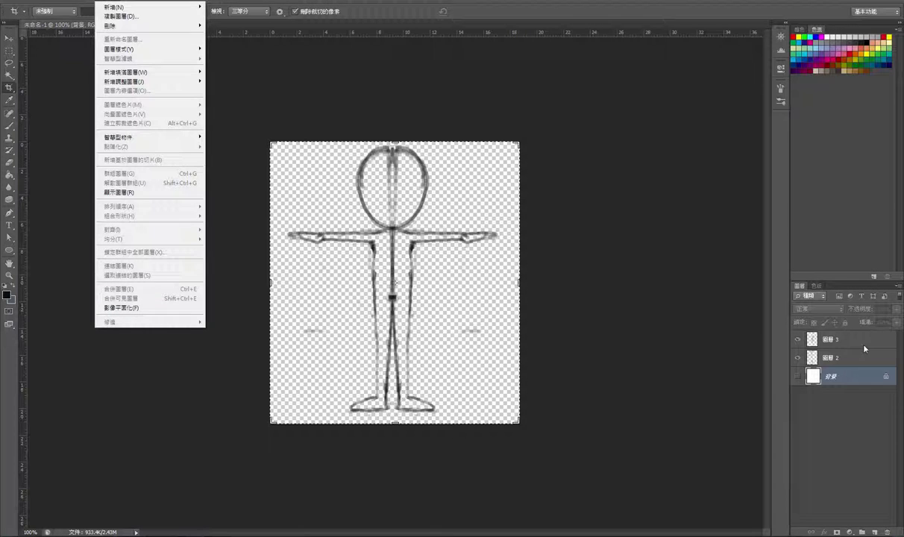
{"action": "left_click", "coordinate": [843, 343]}
{"action": "left_click", "coordinate": [110, 3]}
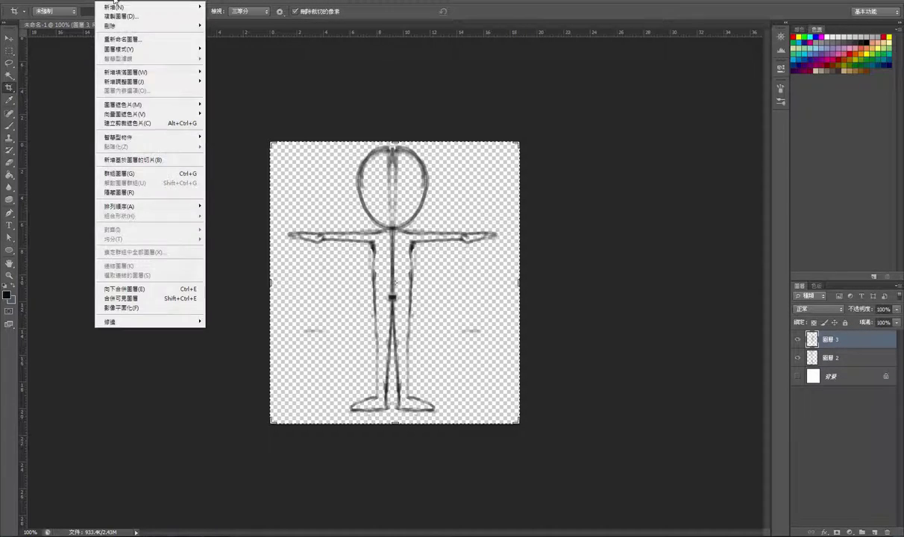
{"action": "left_click", "coordinate": [137, 298]}
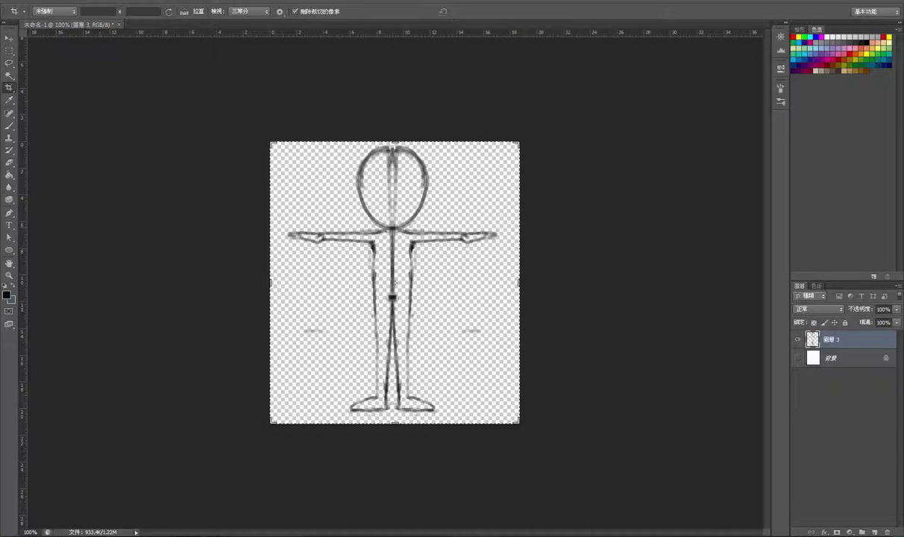
{"action": "left_click", "coordinate": [797, 359]}
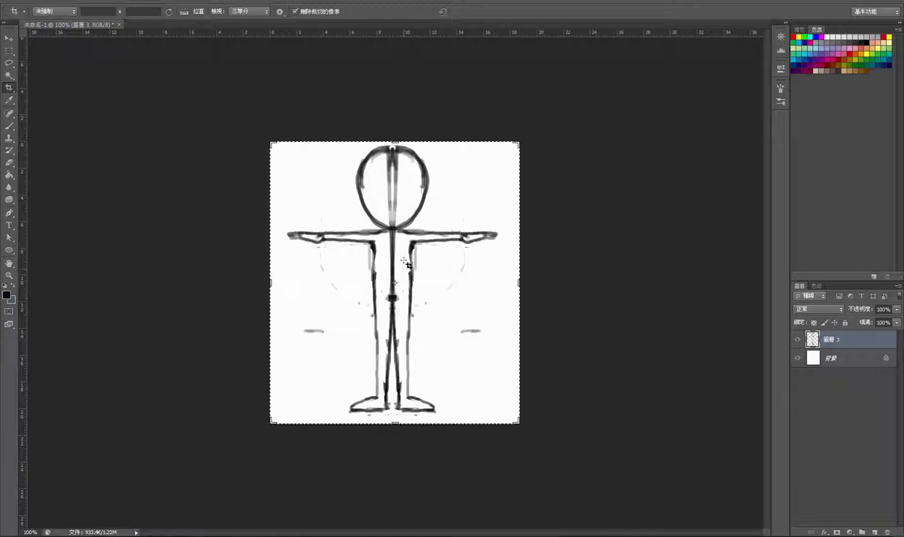
Erase the centre line inside the head and torso and brush in the crotch line plus elbow and knee marks
{"action": "key", "text": "e"}
{"action": "mouse_move", "coordinate": [395, 182]}
{"action": "left_mouse_down"}
{"action": "mouse_move", "coordinate": [394, 149]}
{"action": "mouse_move", "coordinate": [391, 297]}
{"action": "mouse_move", "coordinate": [397, 300]}
{"action": "left_mouse_up"}
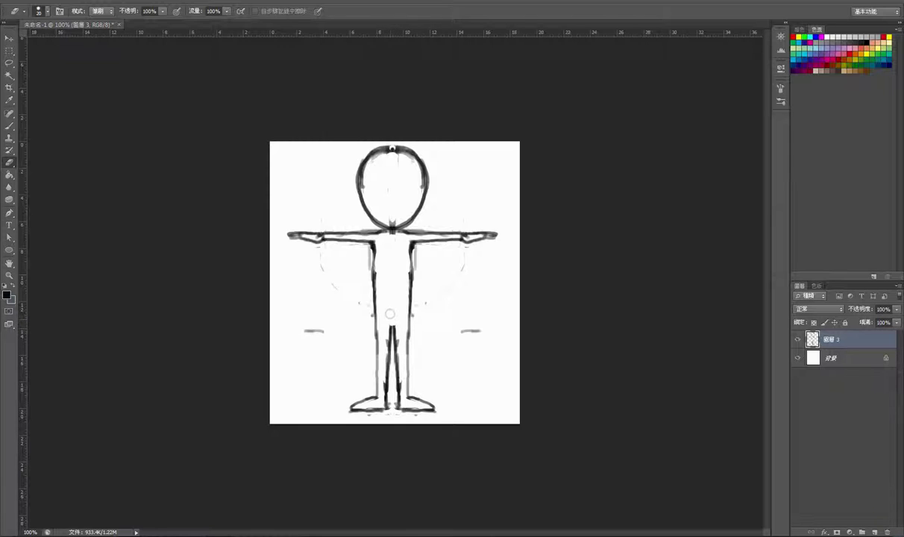
{"action": "key", "text": "b"}
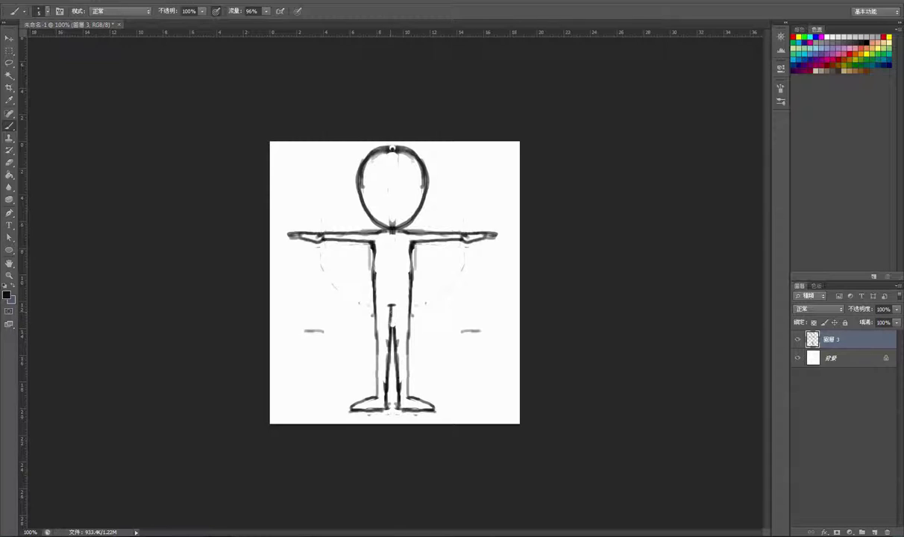
{"action": "left_click_drag", "start_coordinate": [393, 306], "coordinate": [395, 326]}
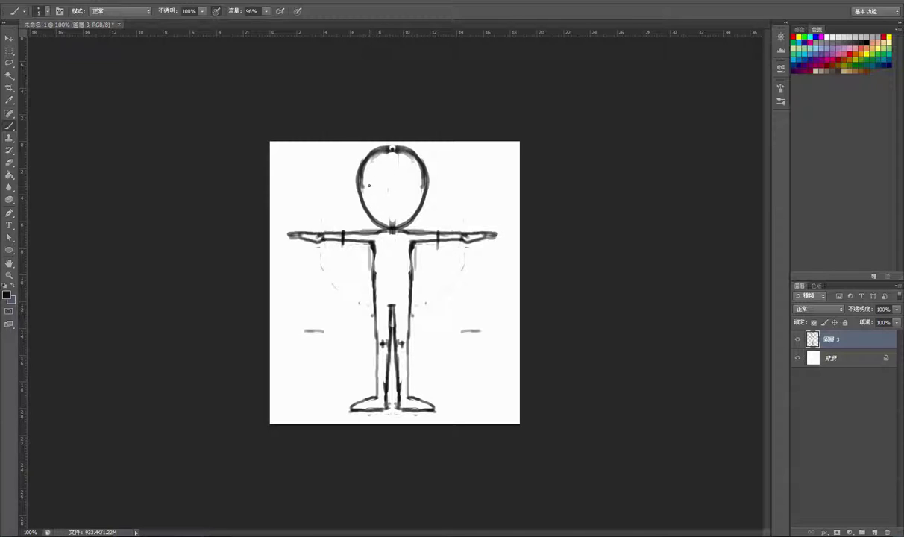
Narrow the head by erasing both side outlines and brushing in straighter sides closer to the centre
{"action": "key", "text": "e"}
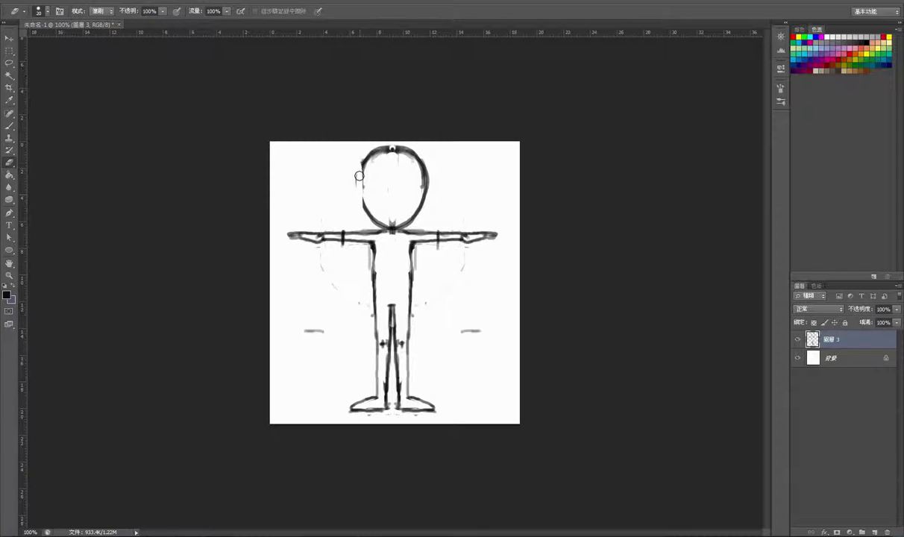
{"action": "mouse_move", "coordinate": [422, 164]}
{"action": "left_mouse_down"}
{"action": "mouse_move", "coordinate": [427, 201]}
{"action": "mouse_move", "coordinate": [426, 187]}
{"action": "left_mouse_up"}
{"action": "key", "text": "ctrl+z"}
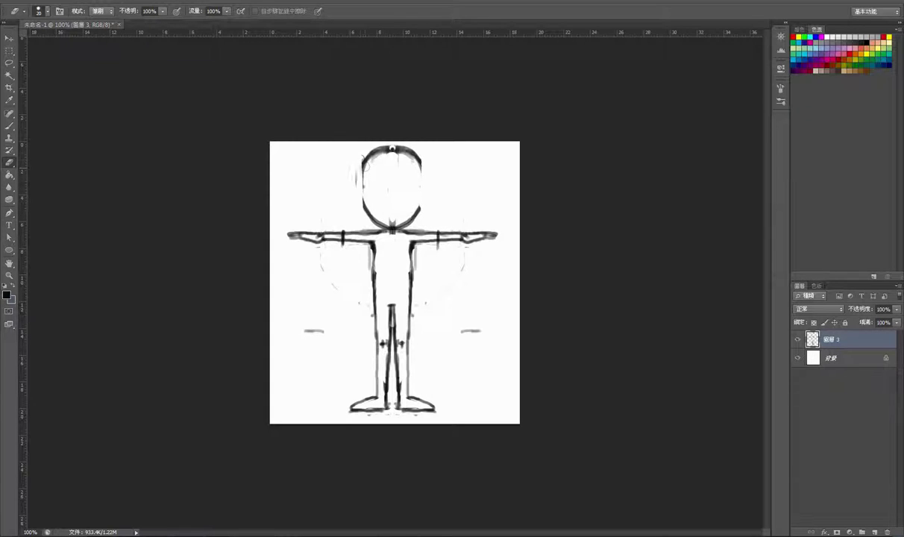
{"action": "left_click_drag", "start_coordinate": [356, 171], "coordinate": [353, 194]}
{"action": "key", "text": "b"}
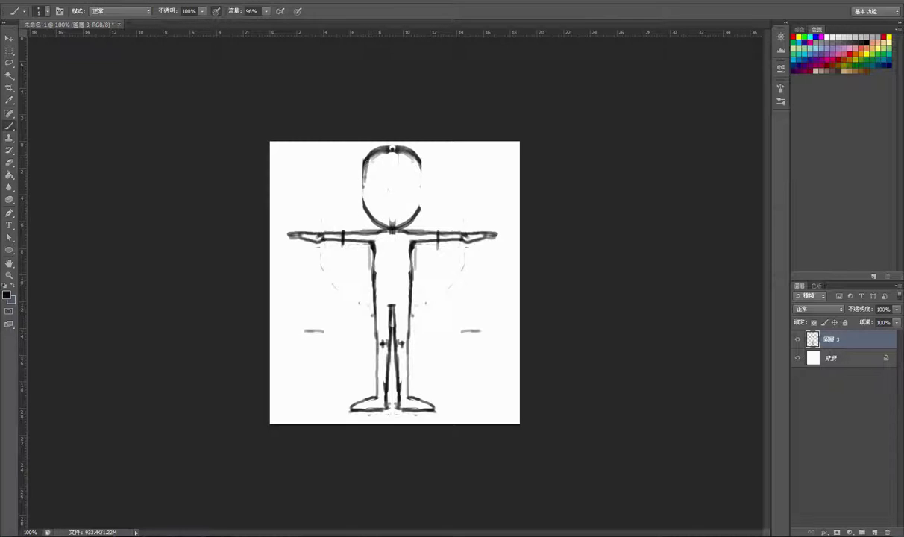
{"action": "left_click_drag", "start_coordinate": [365, 153], "coordinate": [366, 209]}
{"action": "left_click_drag", "start_coordinate": [412, 161], "coordinate": [421, 179]}
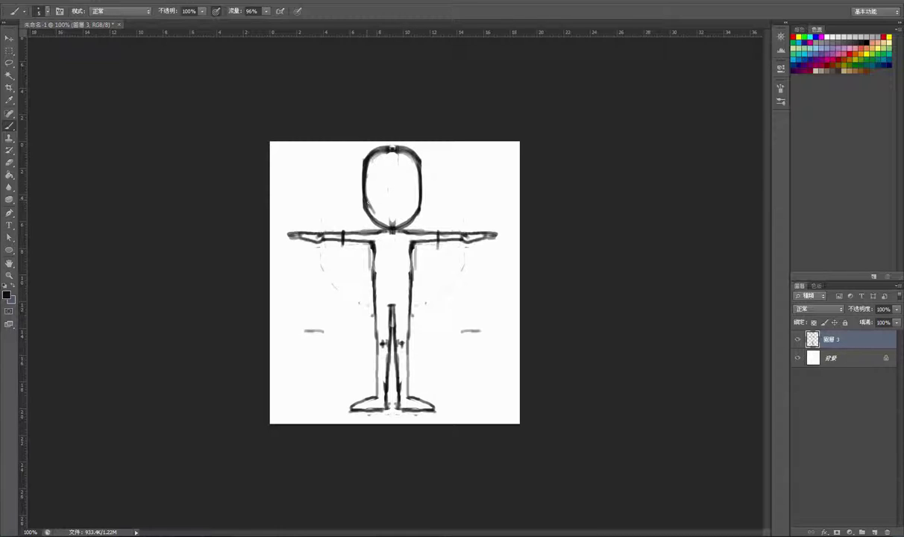
Erase the stray marks inside the head, below the arms and beside the legs
{"action": "key", "text": "e"}
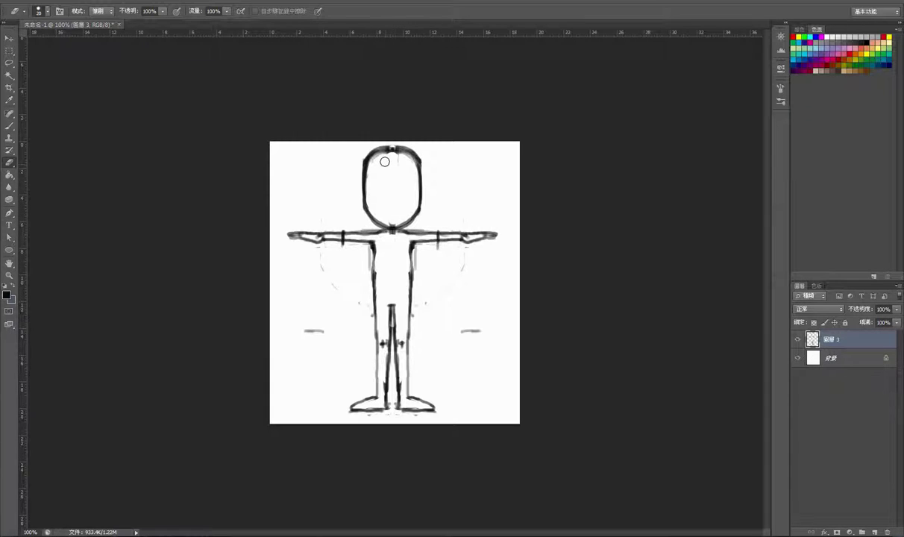
{"action": "mouse_move", "coordinate": [383, 160]}
{"action": "left_mouse_down"}
{"action": "mouse_move", "coordinate": [398, 154]}
{"action": "mouse_move", "coordinate": [373, 164]}
{"action": "mouse_move", "coordinate": [402, 155]}
{"action": "mouse_move", "coordinate": [374, 159]}
{"action": "mouse_move", "coordinate": [394, 149]}
{"action": "mouse_move", "coordinate": [406, 155]}
{"action": "left_mouse_up"}
{"action": "left_click_drag", "start_coordinate": [457, 281], "coordinate": [423, 303]}
{"action": "left_click", "coordinate": [476, 331]}
{"action": "left_click", "coordinate": [305, 332]}
{"action": "mouse_move", "coordinate": [319, 265]}
{"action": "left_mouse_down"}
{"action": "mouse_move", "coordinate": [346, 313]}
{"action": "mouse_move", "coordinate": [297, 340]}
{"action": "mouse_move", "coordinate": [327, 335]}
{"action": "left_mouse_up"}
{"action": "left_click_drag", "start_coordinate": [456, 337], "coordinate": [473, 324]}
{"action": "mouse_move", "coordinate": [343, 307]}
{"action": "left_mouse_down"}
{"action": "mouse_move", "coordinate": [356, 326]}
{"action": "mouse_move", "coordinate": [328, 306]}
{"action": "left_mouse_up"}
Save the drawing for web as a high-quality JPEG named boy in the 動畫教學-2A2B folder
{"action": "left_click", "coordinate": [9, 37]}
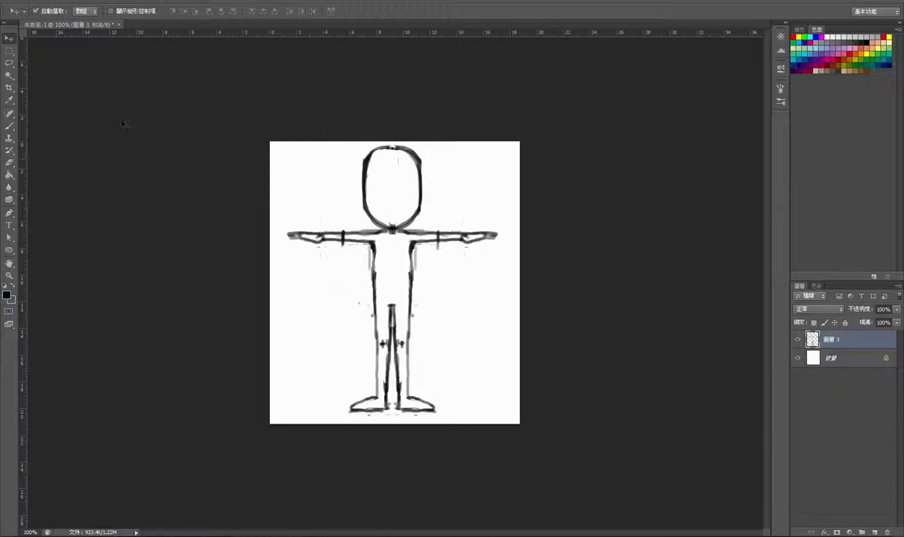
{"action": "left_click", "coordinate": [41, 3]}
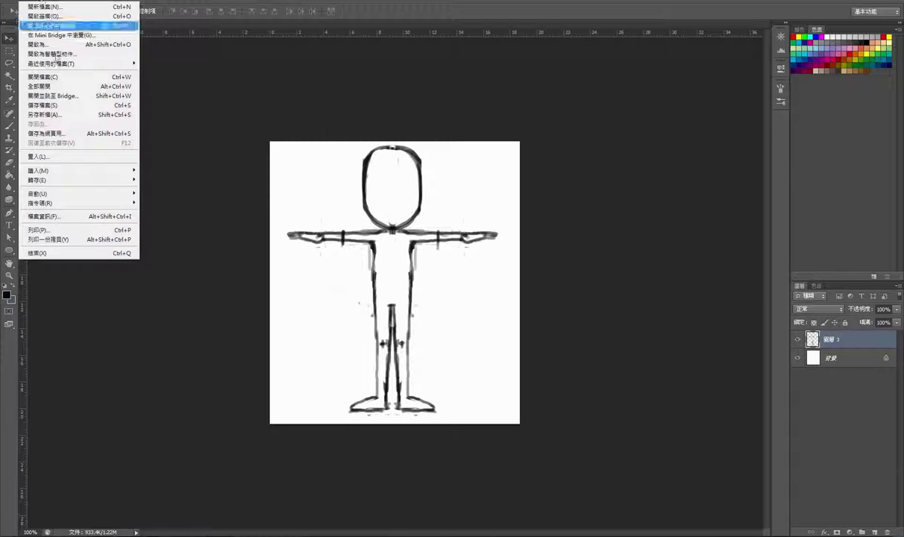
{"action": "left_click", "coordinate": [61, 133]}
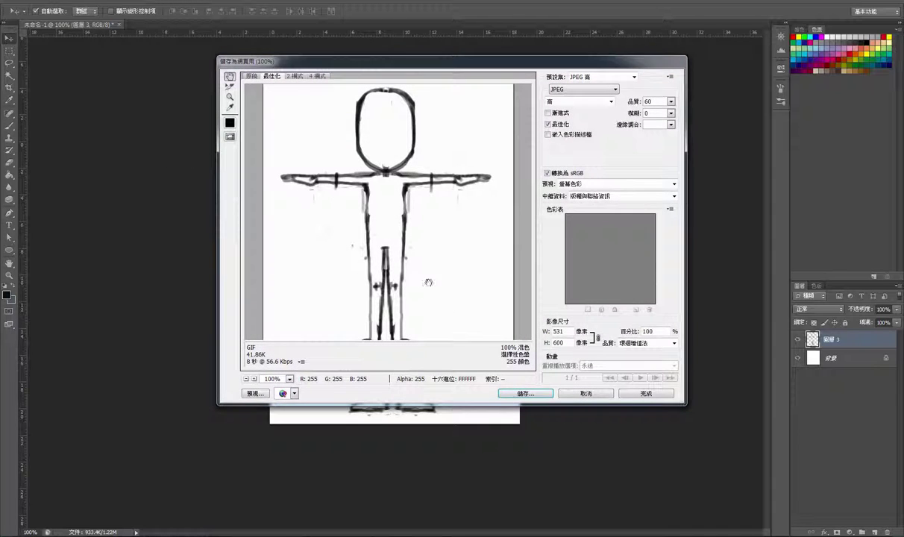
{"action": "left_click", "coordinate": [526, 393]}
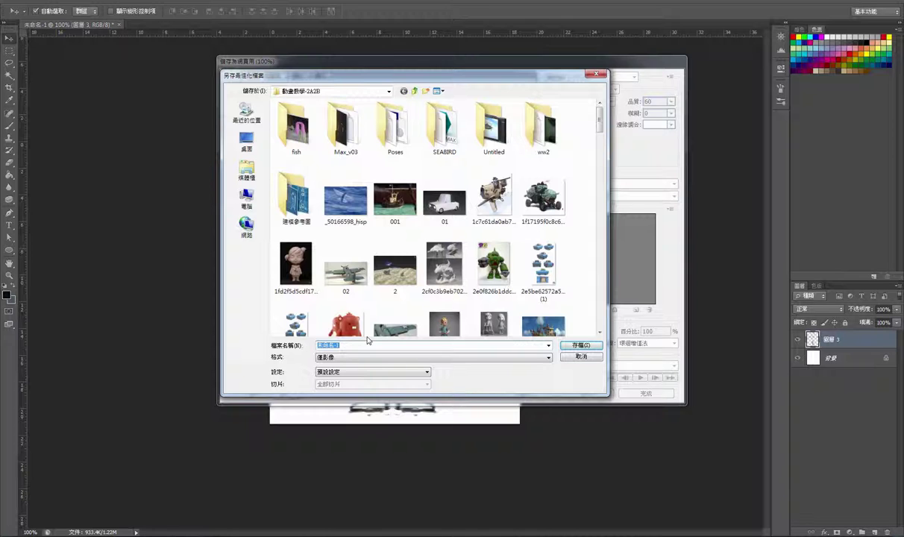
{"action": "type", "text": "boy"}
{"action": "left_click", "coordinate": [581, 346]}
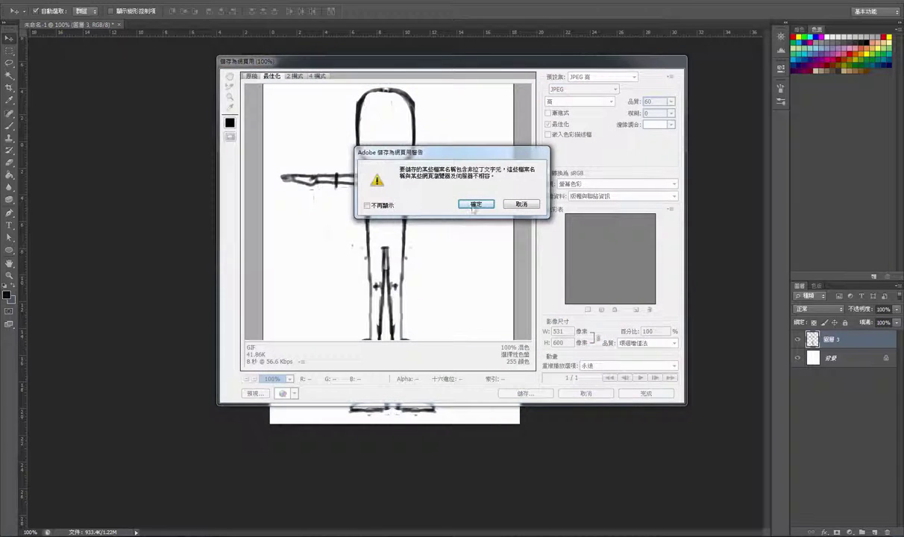
{"action": "left_click", "coordinate": [474, 206]}
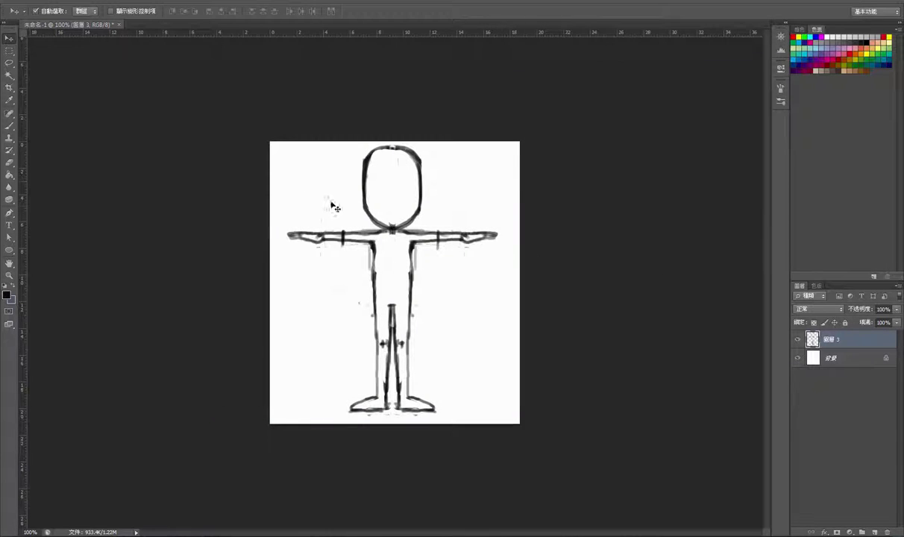